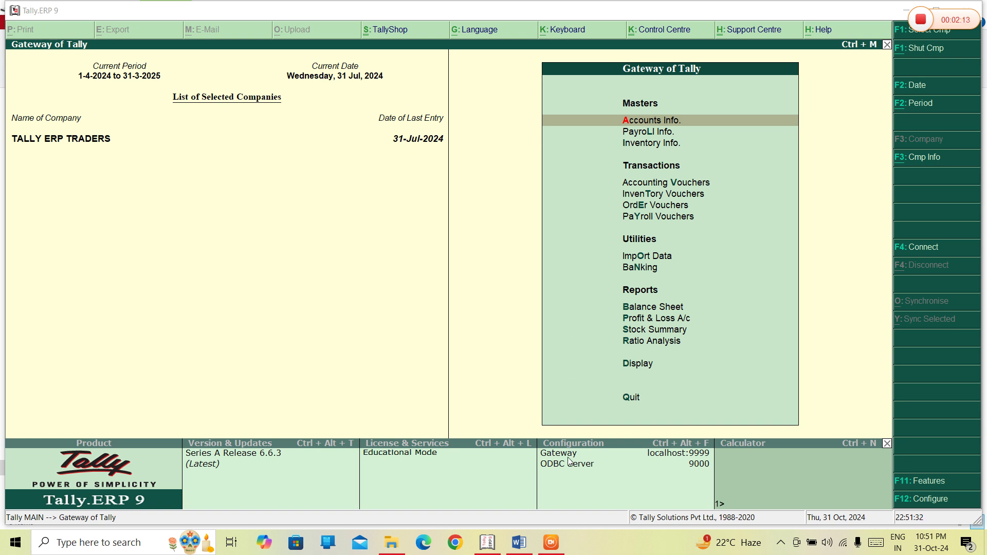
Step: Switch to the TALLY ERP 9 NOTES document in Word and place the cursor at the start of blank page 41
click(518, 543)
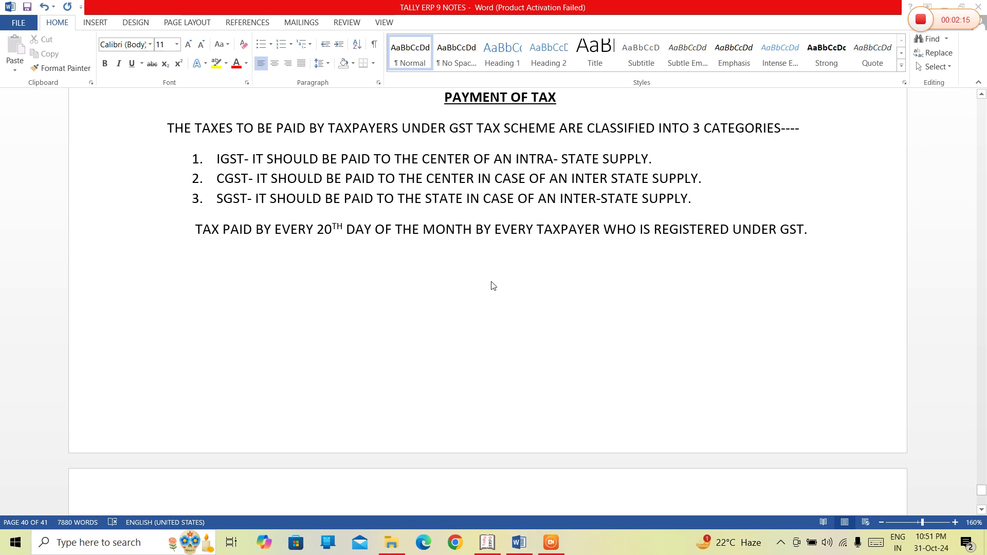
key(Down)
key(Down)
key(Down)
key(Down)
key(Down)
key(Down)
key(Down)
key(Down)
key(Down)
key(Down)
key(Down)
key(Down)
key(Down)
key(Down)
key(Down)
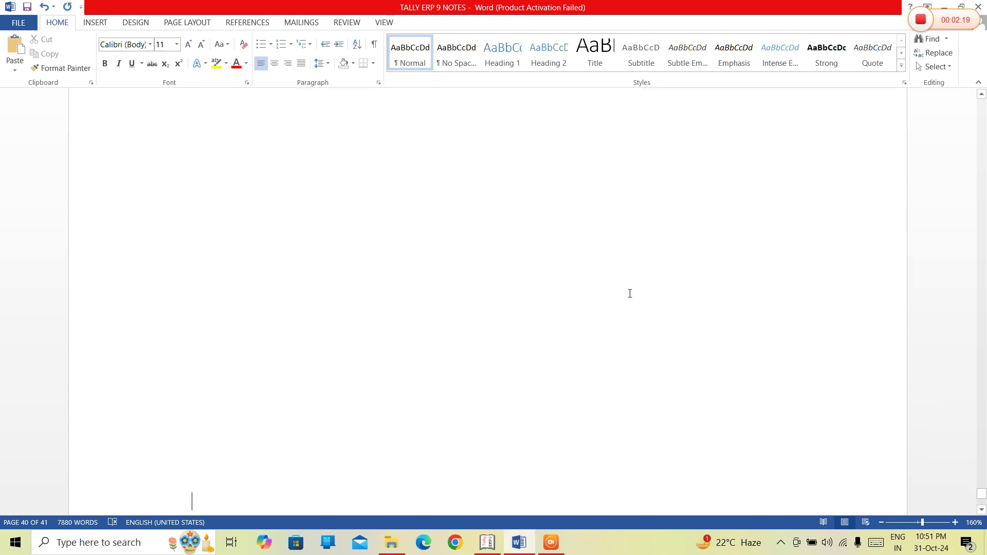
key(Up)
key(Up)
key(Up)
key(Up)
key(Up)
key(Up)
key(Up)
key(Up)
key(Up)
key(Up)
key(Up)
key(Up)
key(Up)
key(Up)
key(Up)
key(Up)
key(Down)
key(Down)
key(Down)
key(Down)
key(Down)
key(Down)
key(Down)
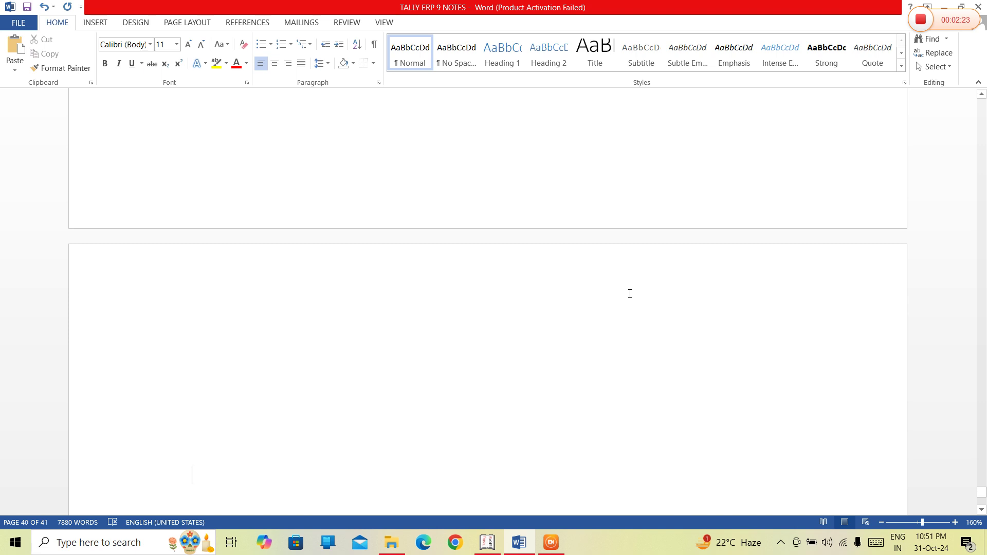
key(Up)
key(Up)
key(Up)
key(Up)
key(Up)
key(Up)
key(Up)
key(Up)
key(Up)
key(Up)
key(Up)
key(Up)
key(Up)
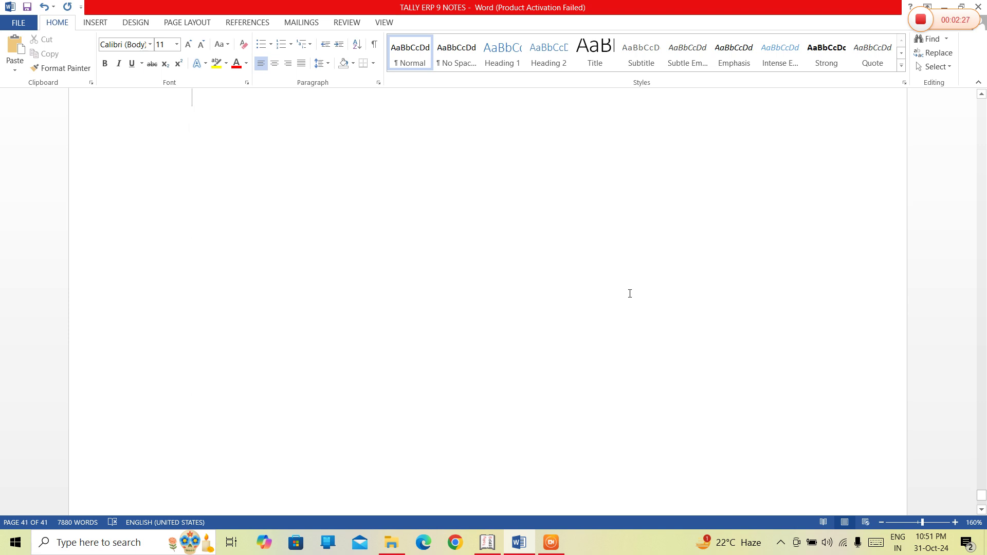
Step: Add the bold, underlined, centered heading "MANAGING GST PAYMENTS" on the blank page and move to the line below it
key(ctrl+b)
key(ctrl+e)
key(ctrl+u)
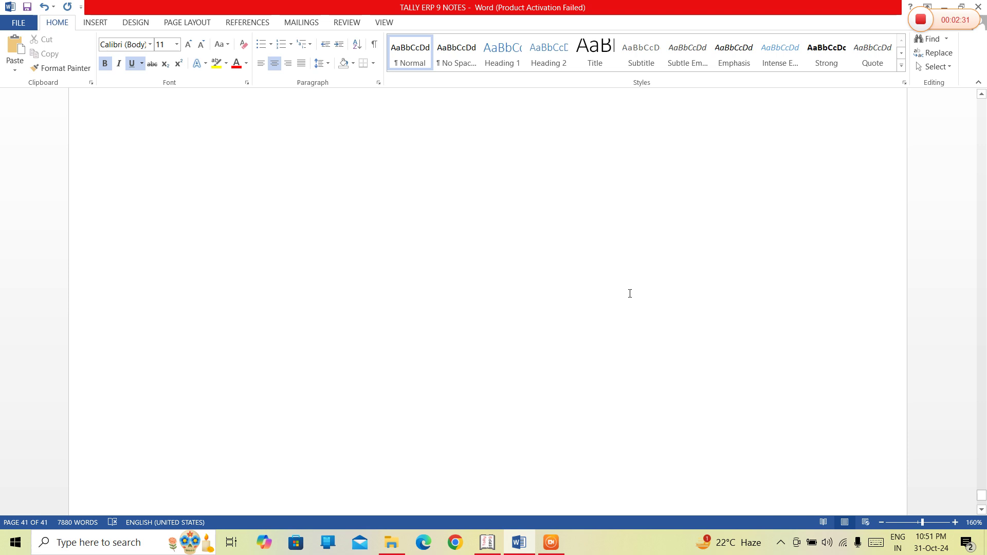
text(MANA)
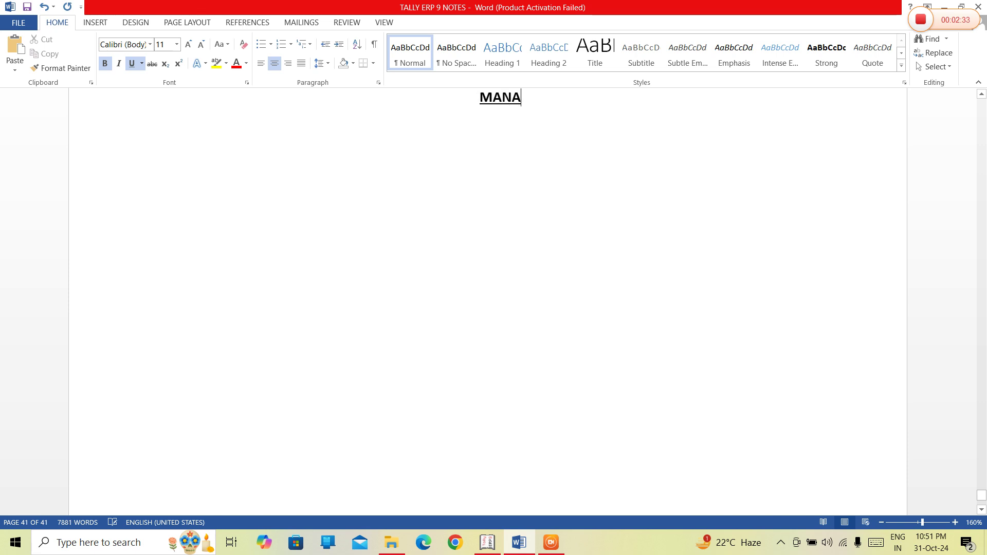
text(GING)
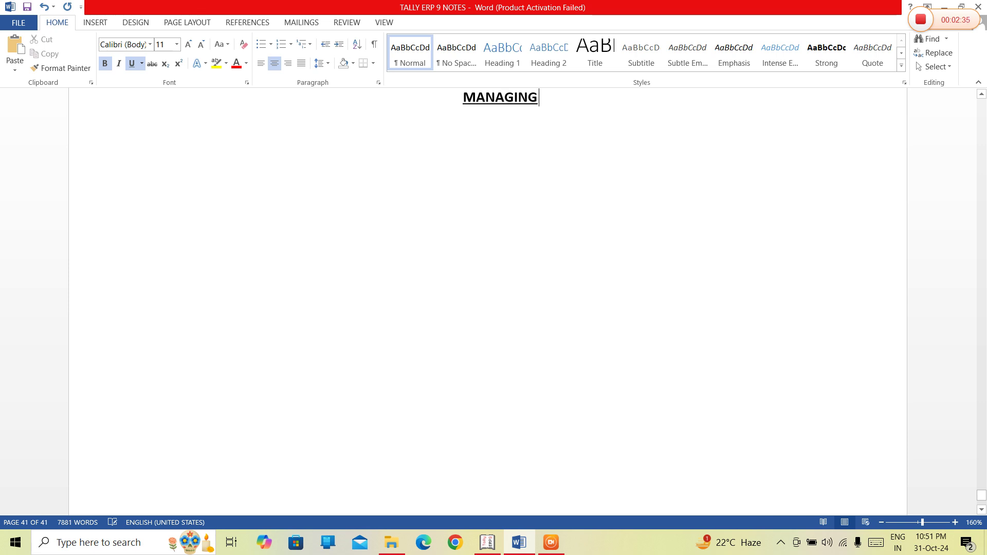
text( GST PA)
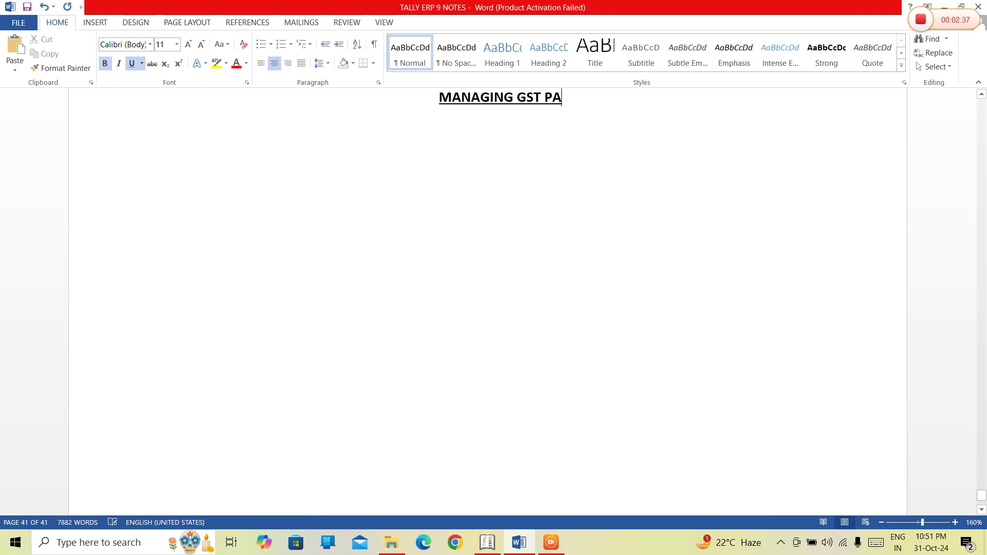
text(YMENTS)
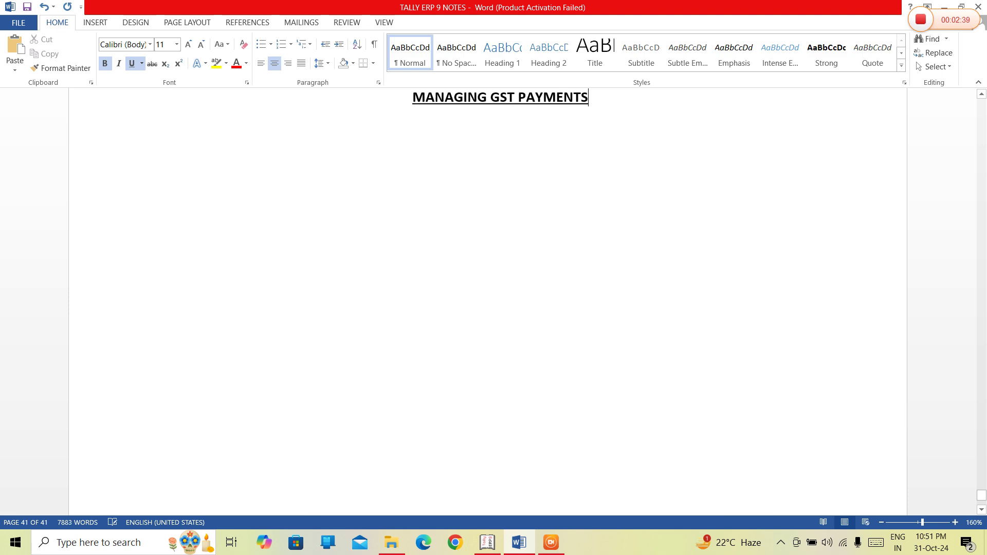
key(Down)
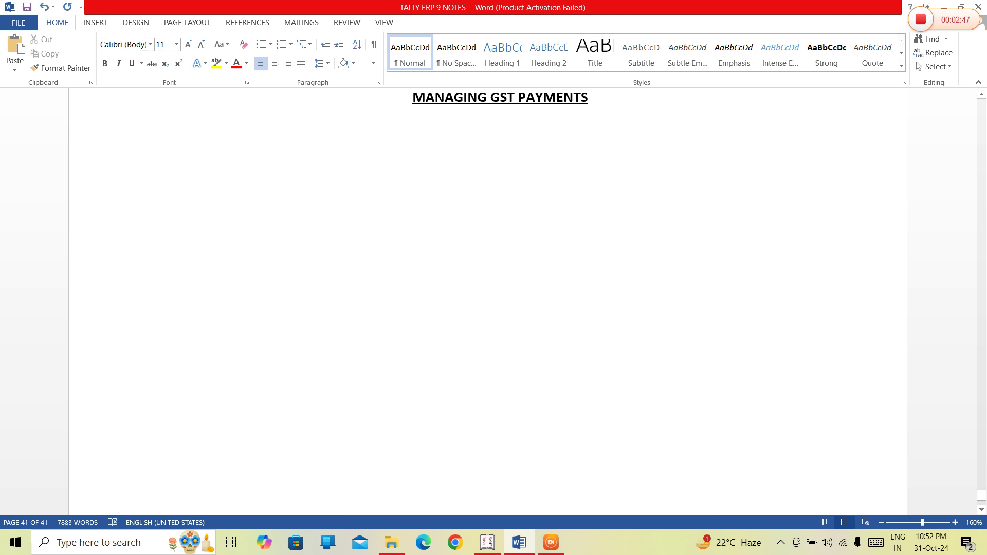
Step: Write under the heading "A TAXPAYER NEEDS TO MAINTAIN THREE LEDGERS, WHICH ARE SPECIFIED BY THE GOV IN THE GST TAX SCHEME."
text(A TAXPAYER NEEDS T)
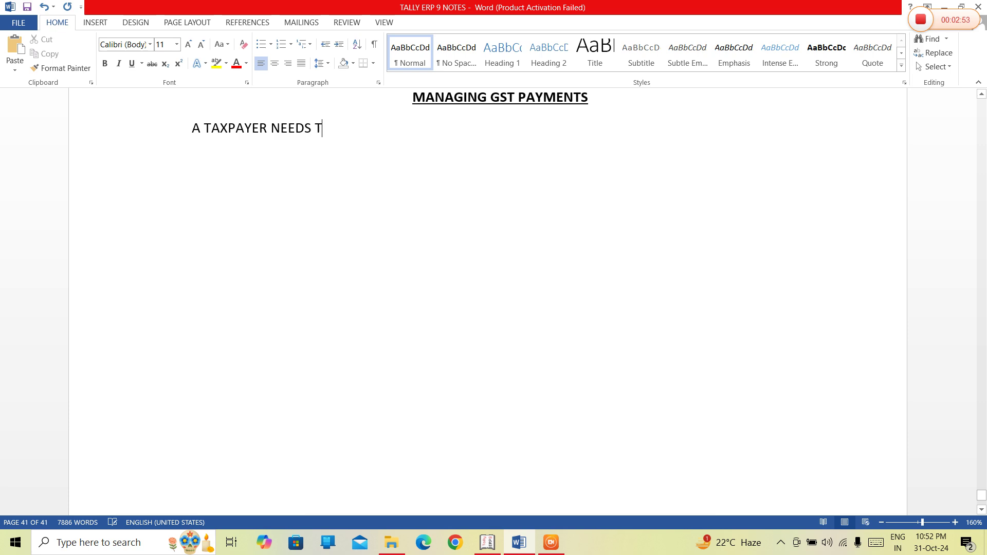
text(O MAINTAI)
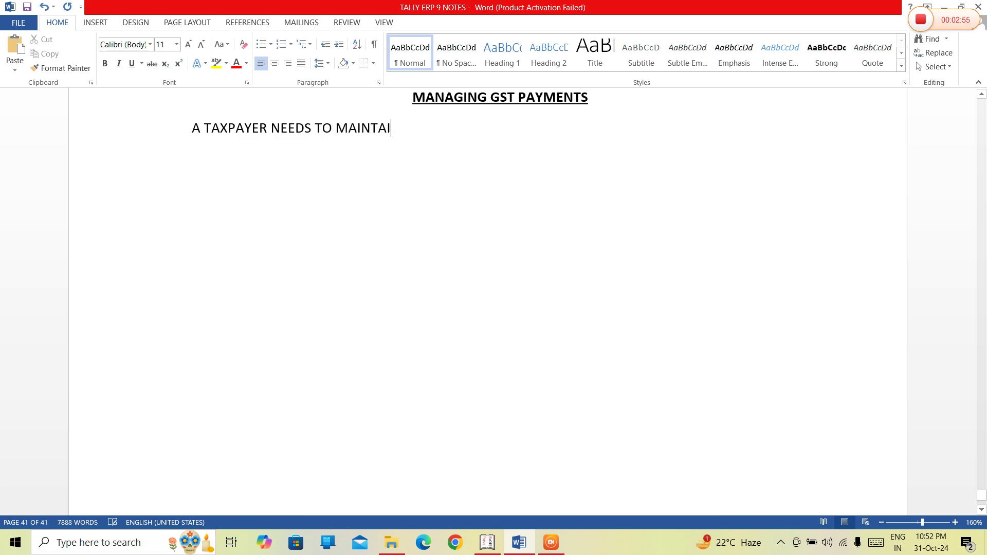
text(N  THREE LEDGERS)
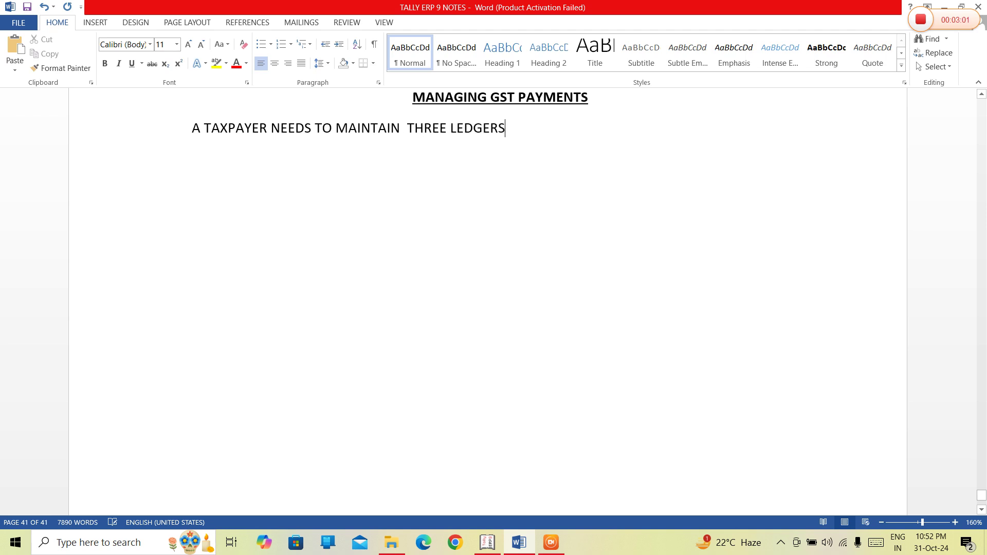
text(, WHICH ARE )
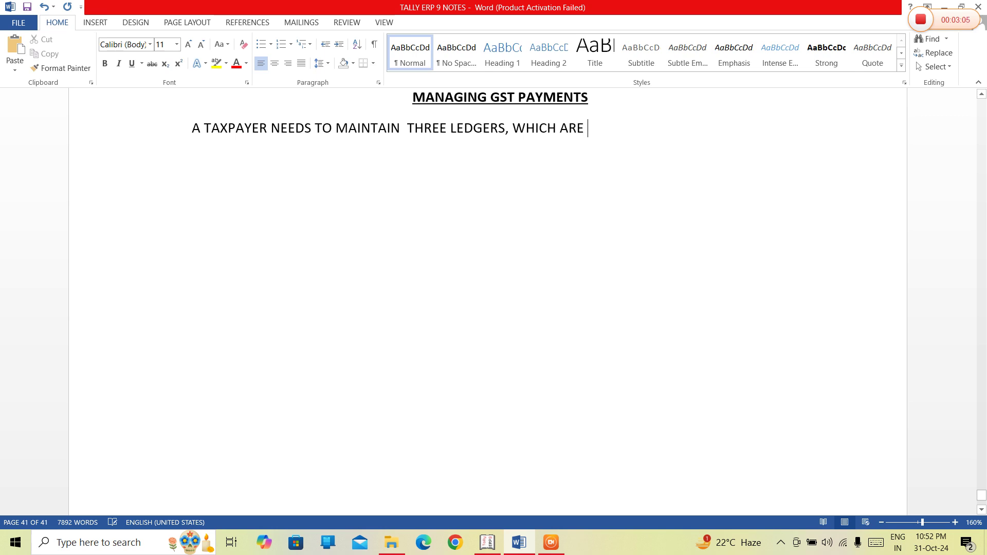
text(SPECIFIED)
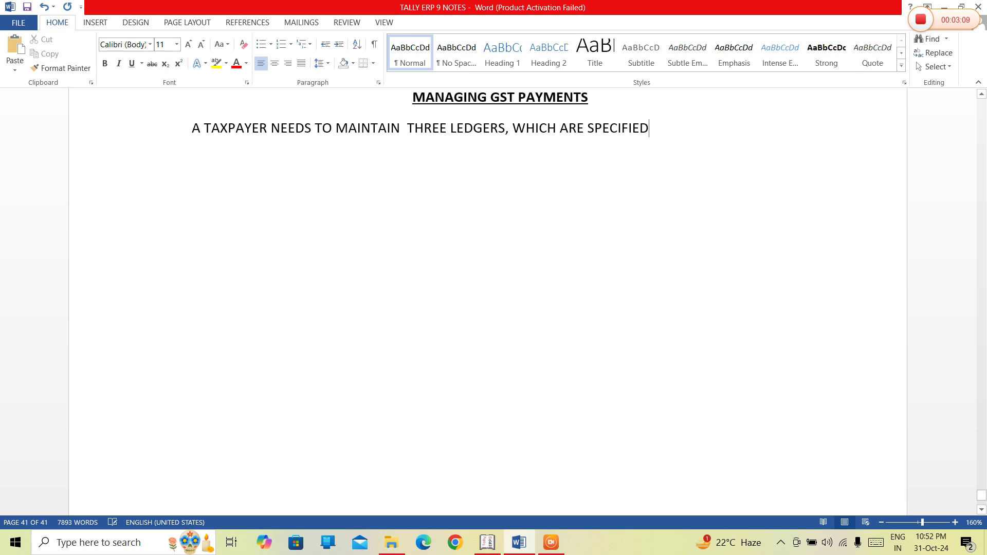
text( BY THE GO)
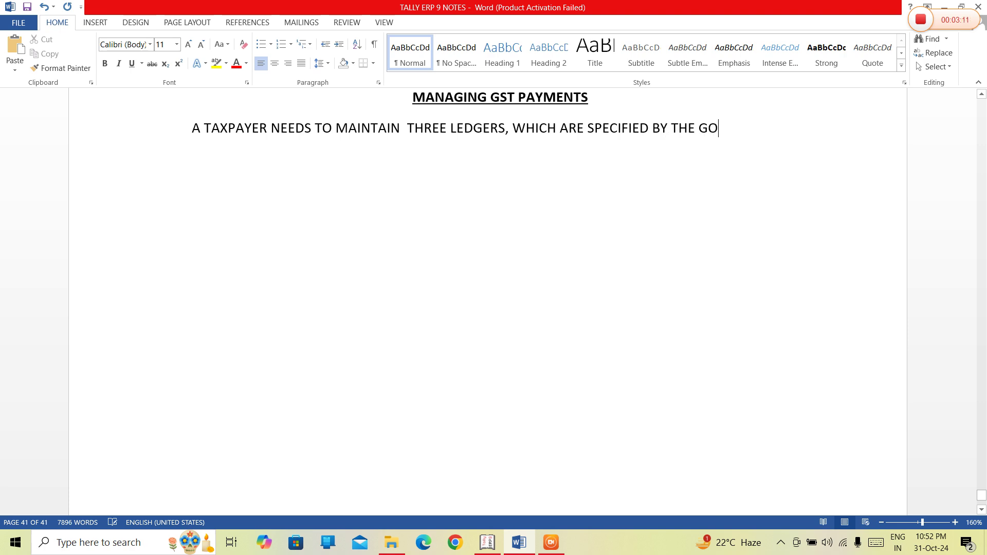
text(V IN THE)
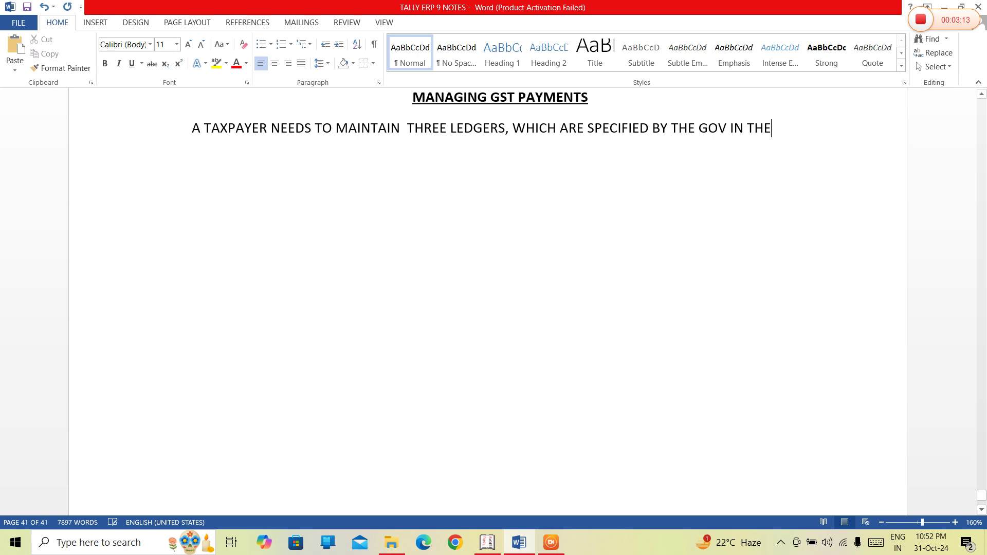
text( GST TAX SCG)
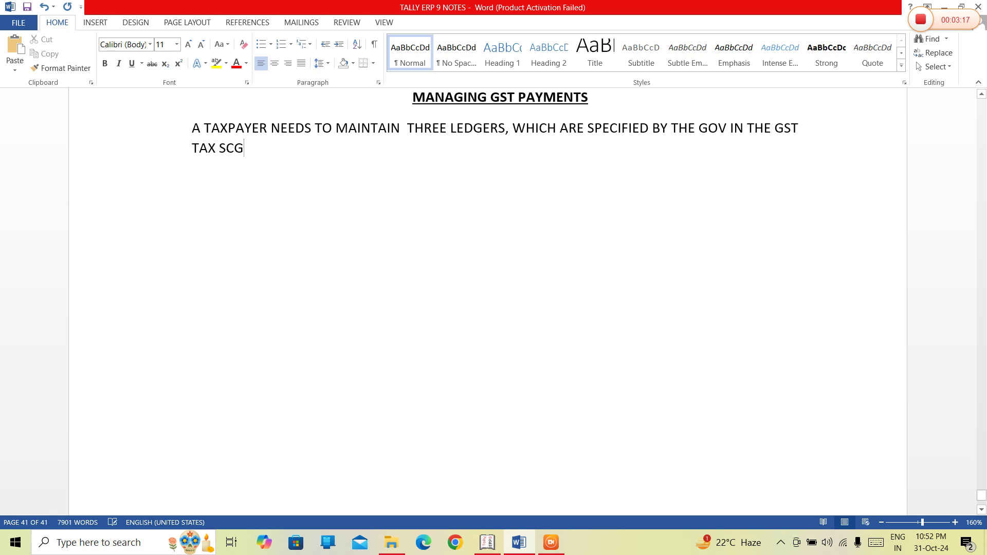
key(BackSpace)
text(HEN)
key(BackSpace)
text(ME.)
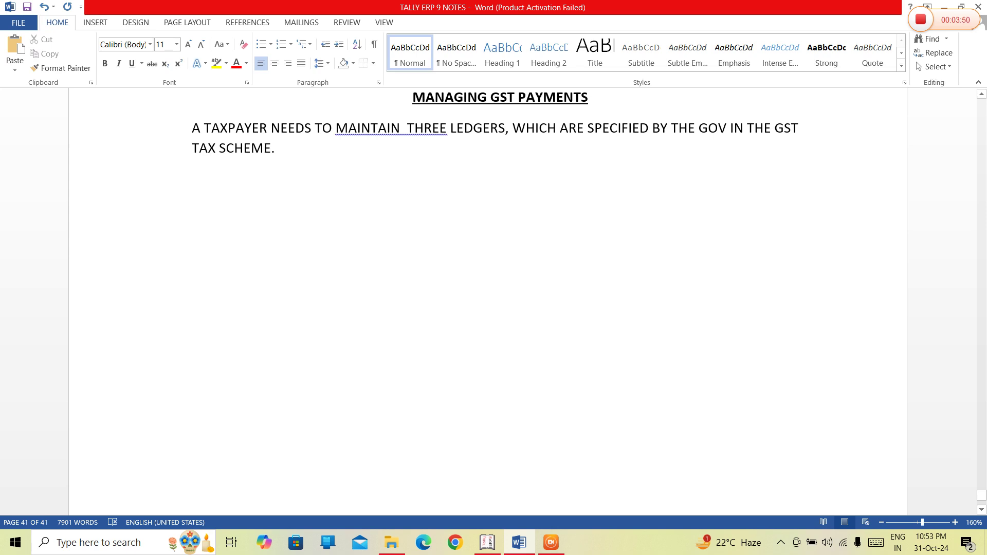
Step: Add a second paragraph reading "IN THE GST PORTAL,THERE ARE DIFF E-LEDGERS PROVIDED FOR MANAGEMENT AND FACILITATION O GST PAYMENTS"
text(IN THE F)
key(BackSpace)
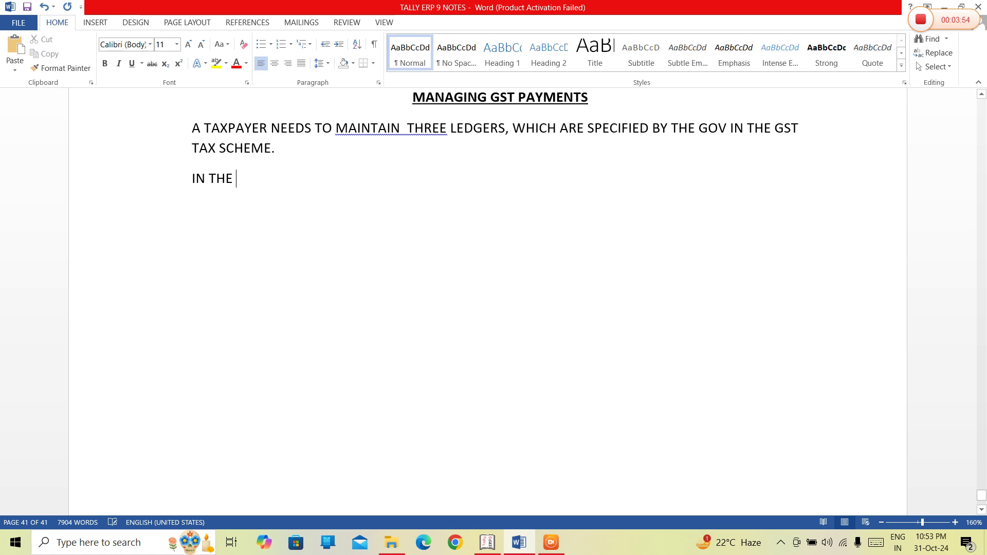
text(GST PORTAL)
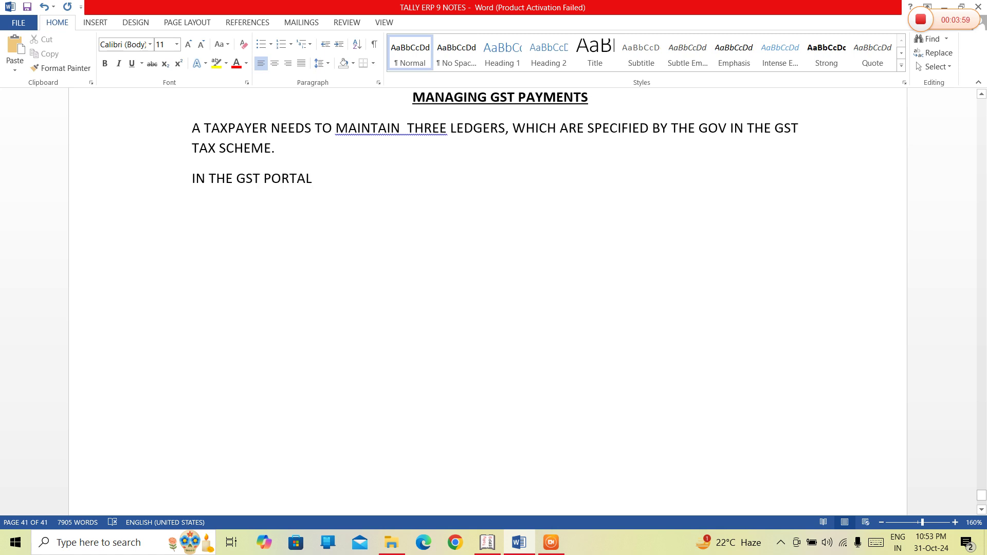
text(,)
key(BackSpace)
text(,THERE)
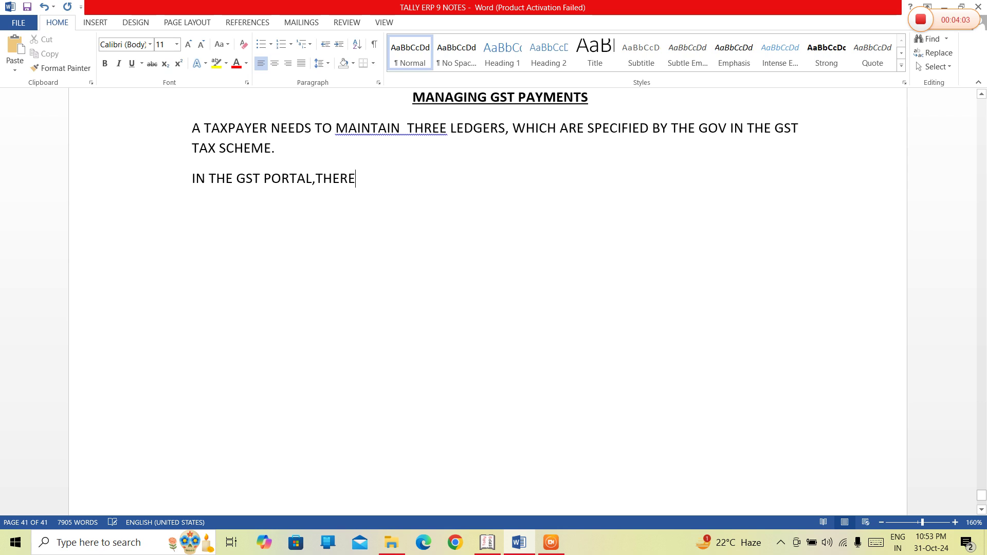
text( ARE DIF)
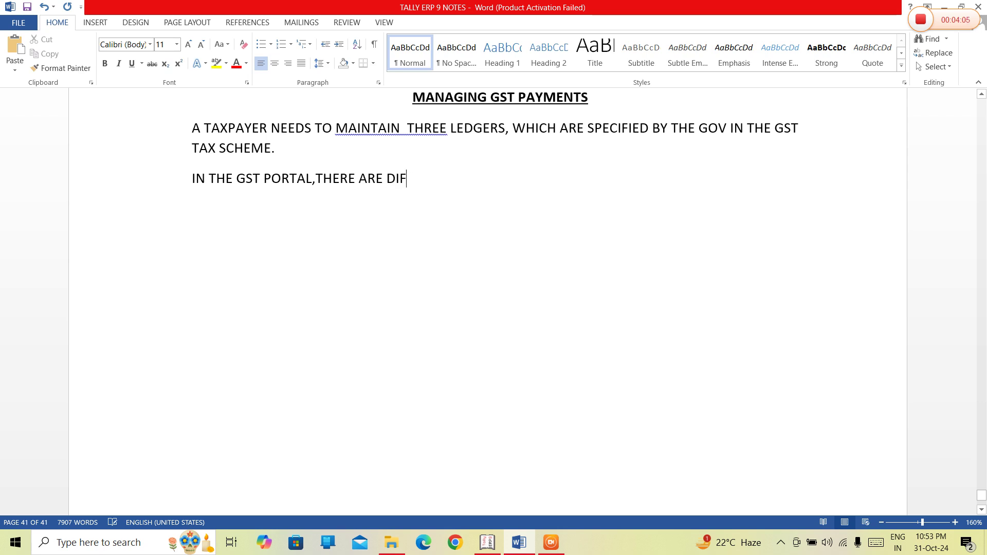
text(F E-LEDG)
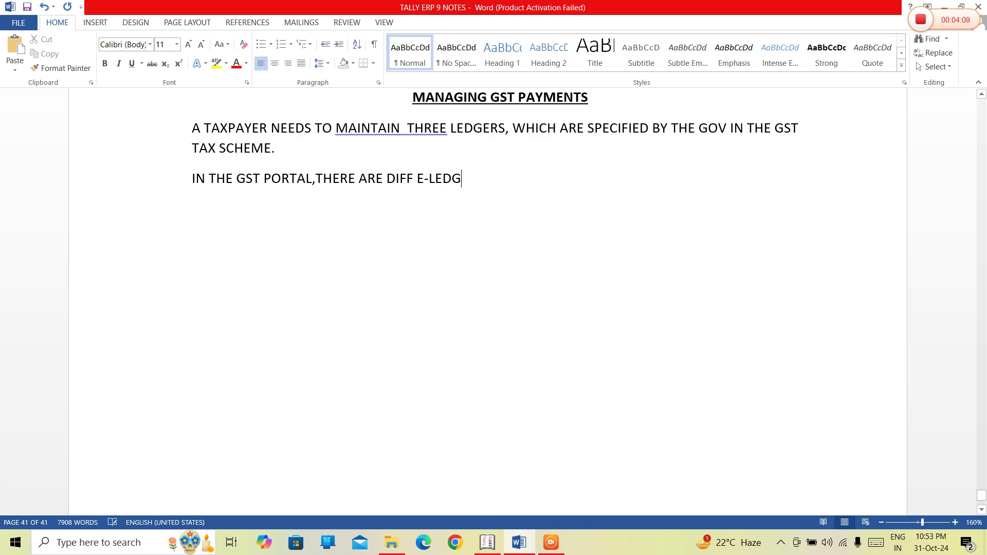
text(ERS P)
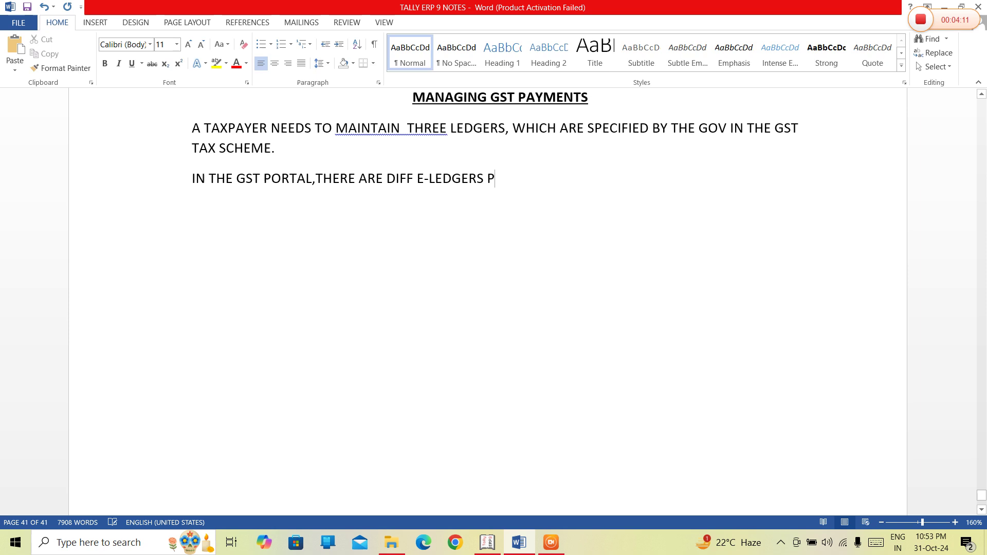
text(ROVIDED)
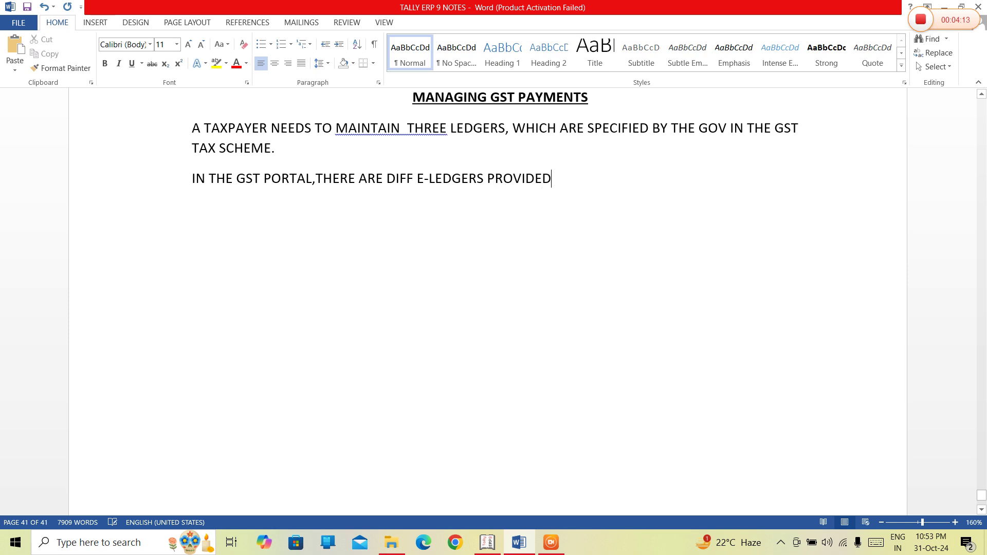
text( FOR MANAGEMNT)
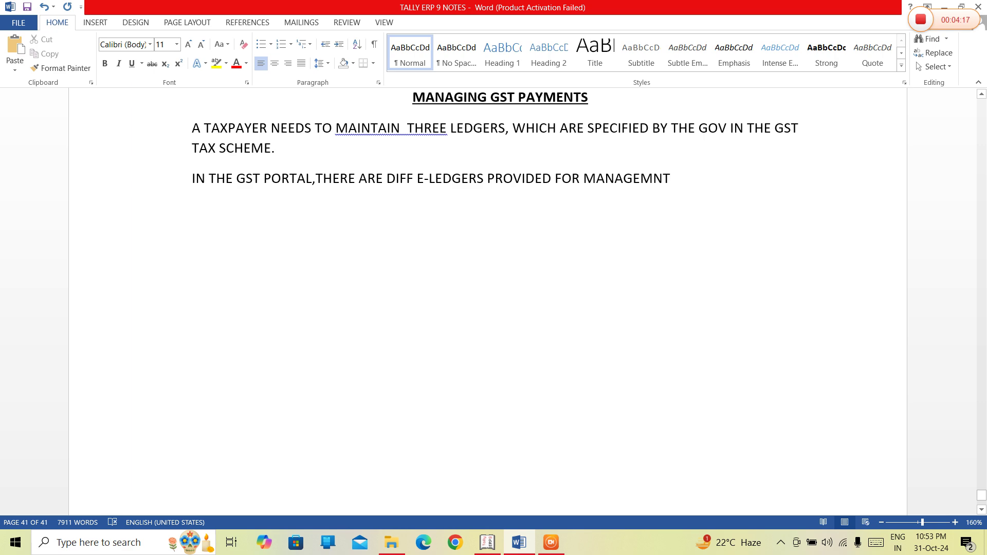
key(BackSpace)
key(BackSpace)
text(ENT AND FACIL)
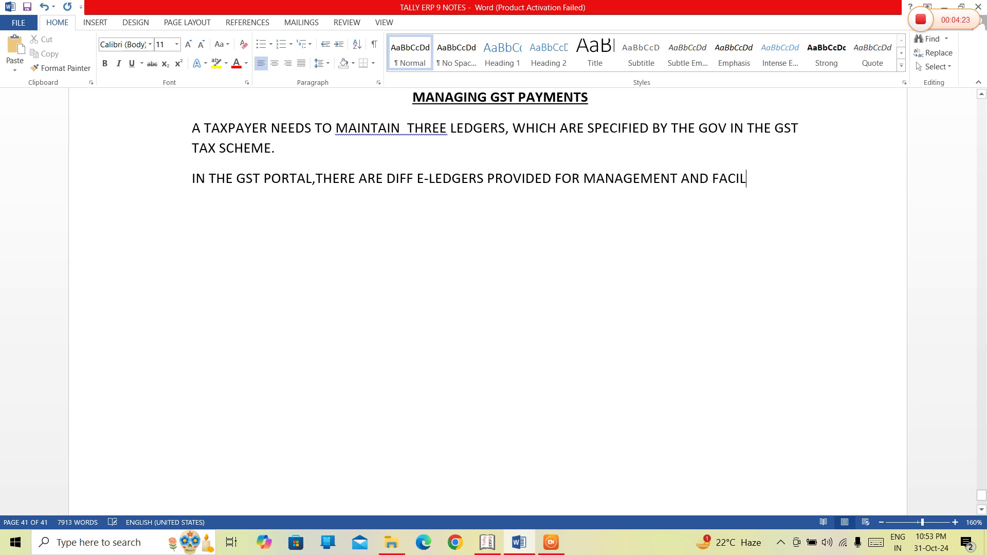
text(ITATION O GST )
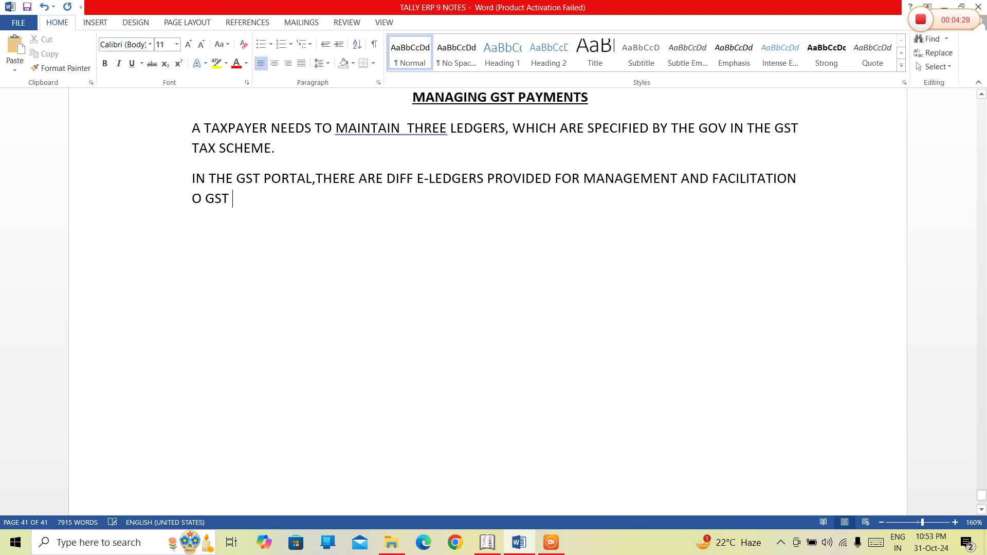
text(PAYMENTS)
Step: Correct "O" to "OF" before "GST PAYMENTS" in the second paragraph and end its sentence with a period
click(269, 198)
key(Left)
key(Left)
key(Left)
key(Left)
key(Left)
key(Left)
key(Left)
key(Left)
key(Left)
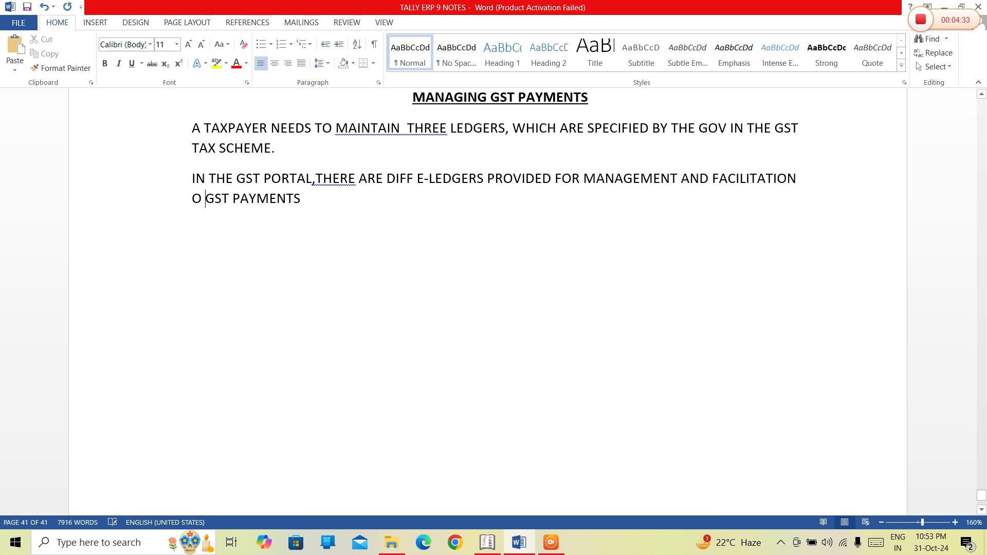
text(F)
key(Right)
key(Right)
key(Right)
key(Right)
key(Right)
key(Right)
key(Right)
key(Right)
key(Right)
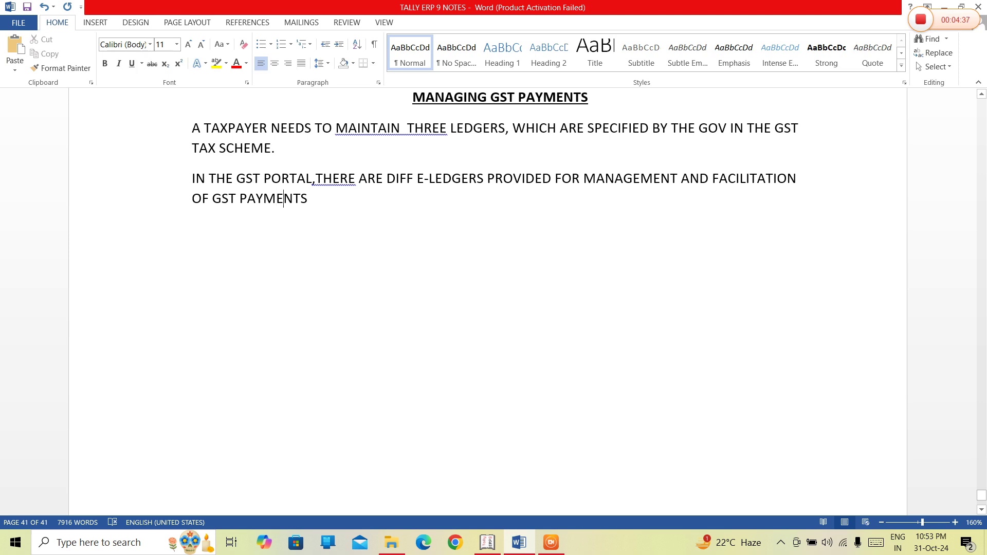
key(Right)
key(Right)
key(Right)
text(.)
Step: Add a third paragraph reading "E- LEDGERS IS AN ELECTRONIC FORM OF STATEMENTS THAT RECORDS ALL CASH AND ITC TRANSACTIONS PERFORMED BY A REGISTER TAXPAYER."
text(E- LEDG)
text(ER)
text(S IS)
text( AN E)
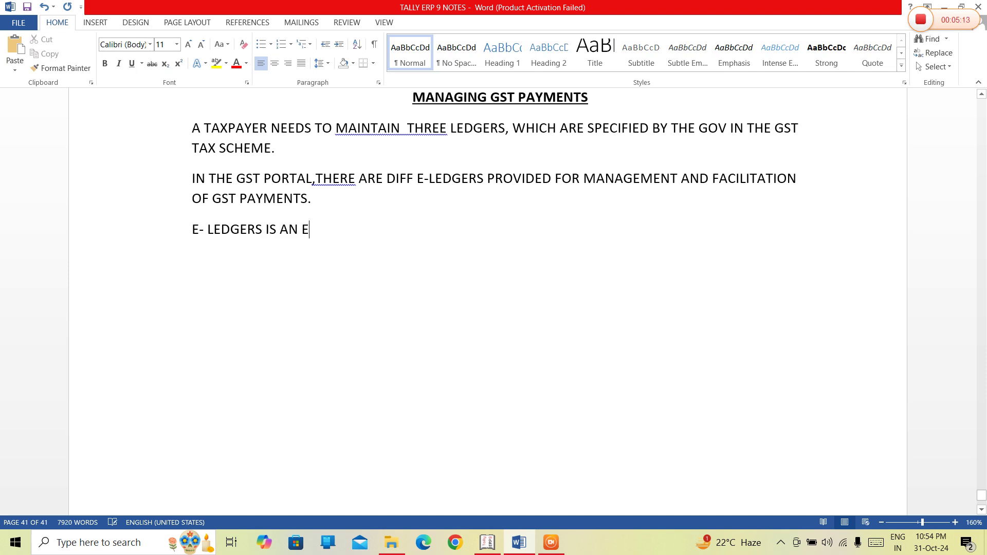
text(LECTRONIC FO)
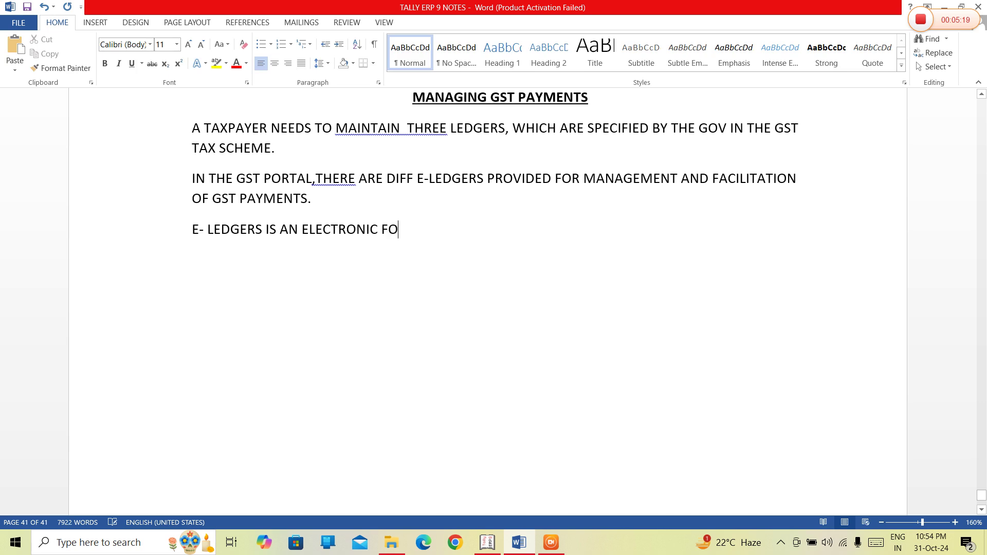
text(RM OF STATEMEN)
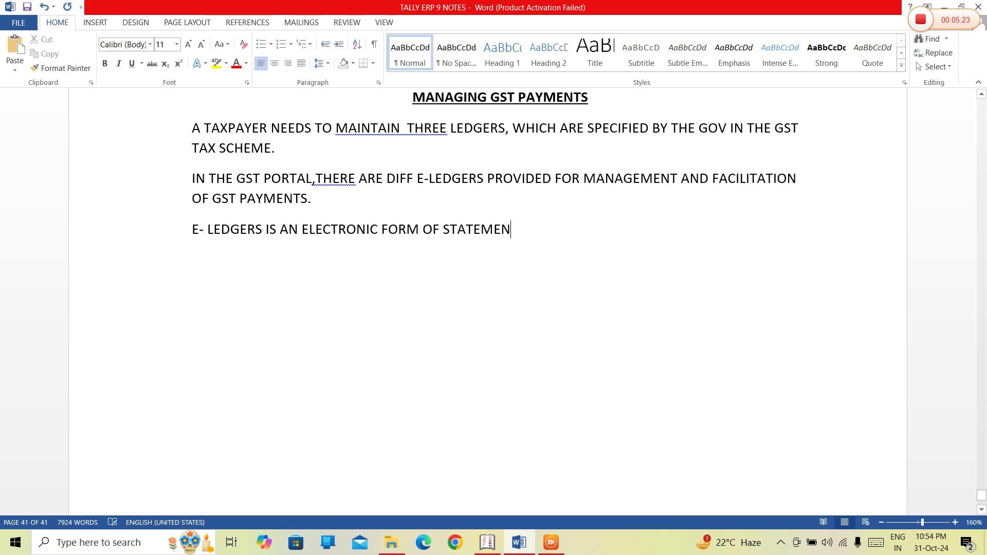
text(TS THAR)
key(BackSpace)
key(BackSpace)
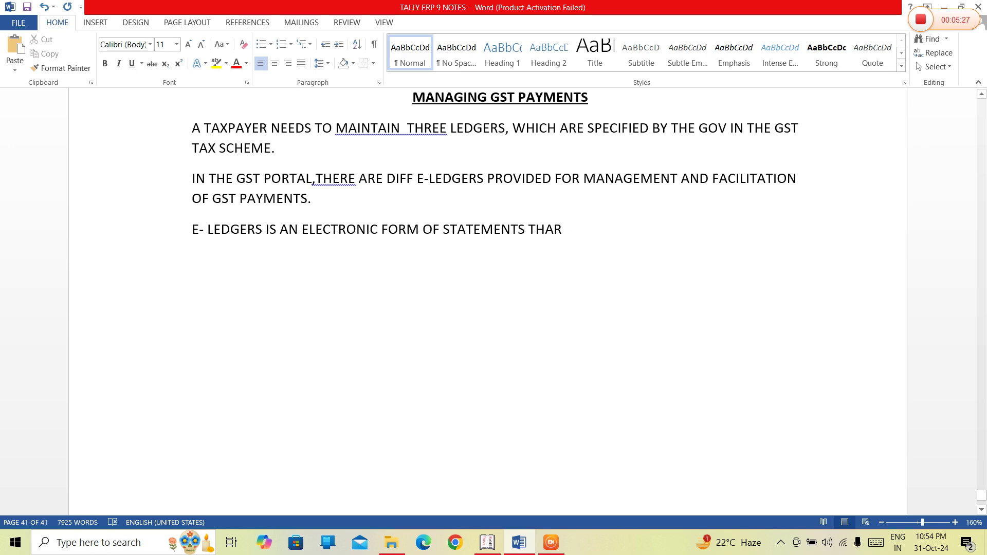
text(T RECORDS ALL C)
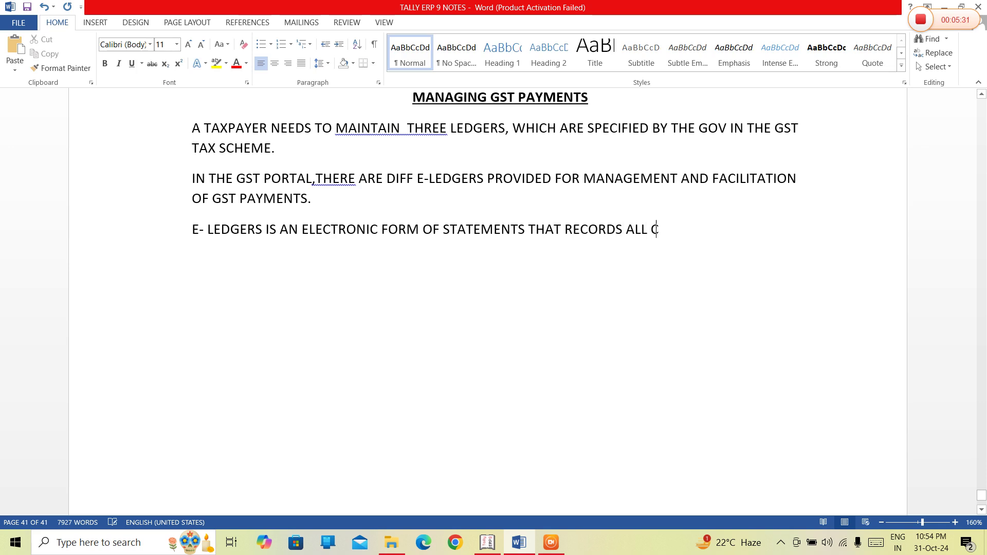
text(ASH AND ITC)
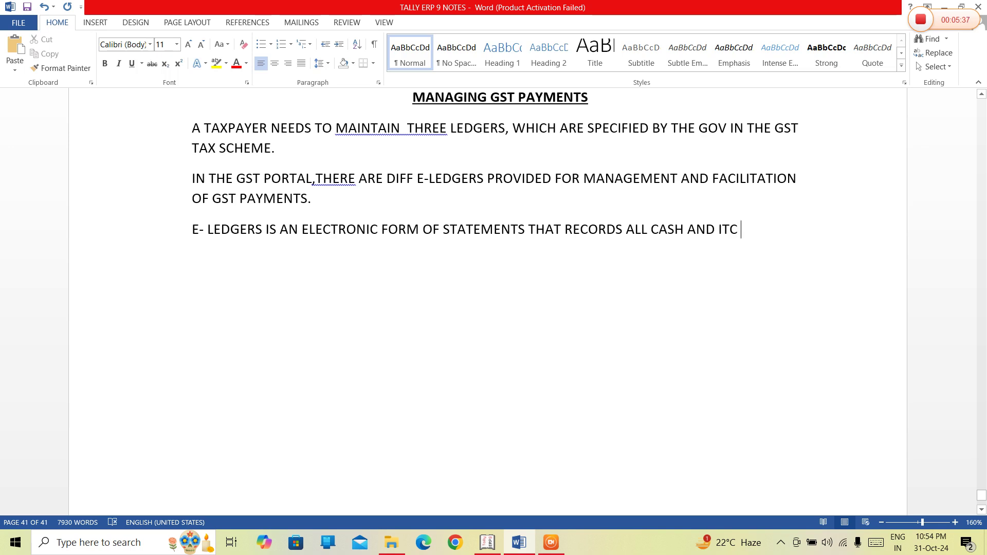
text( TRANSACTIONS PERFORM)
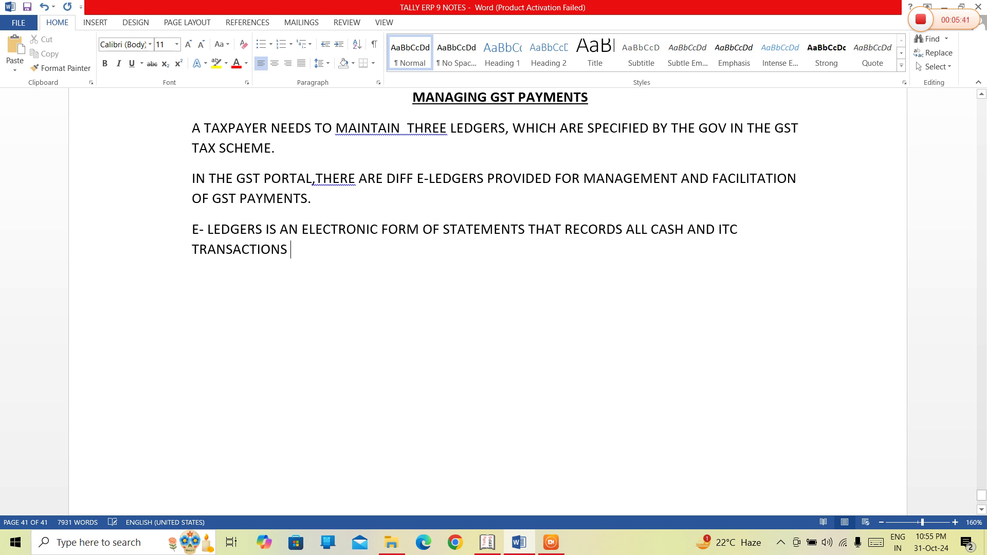
text(ED)
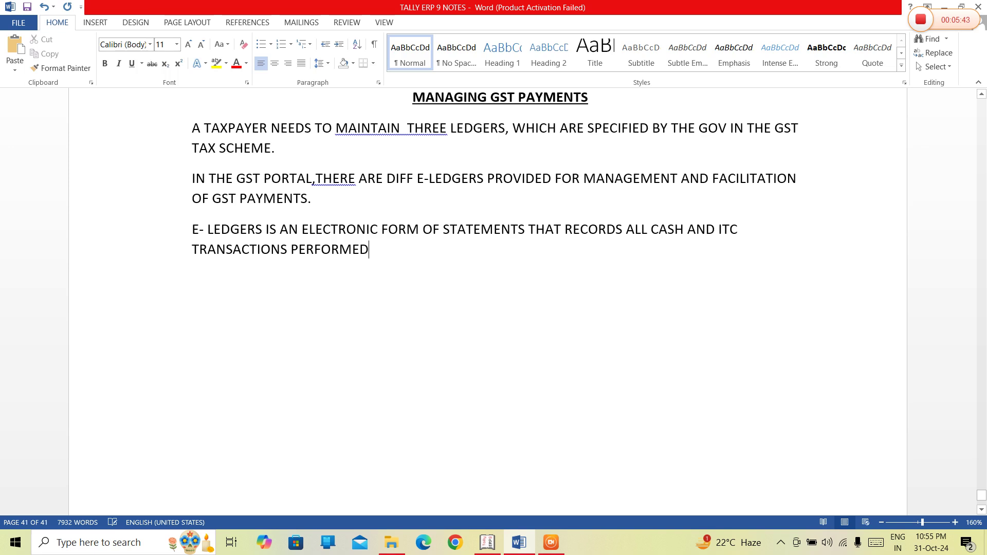
text( BY A REGISTER)
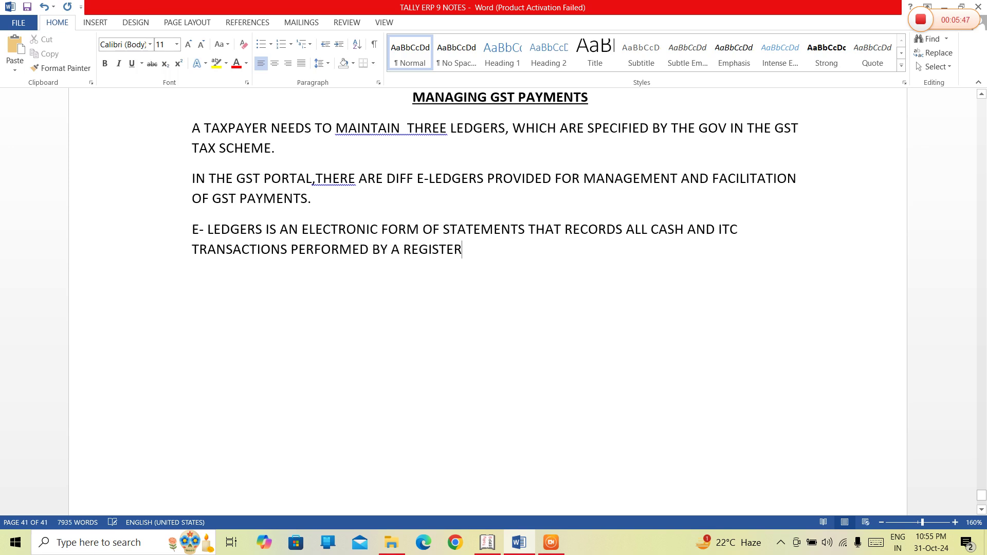
text( TAXPAYER.)
Step: Write as the fourth paragraph "THE TAX LIABILITY OF A TAXPAYER IS ALSO MANINTAINED IN E-LEDGER."
text(THE)
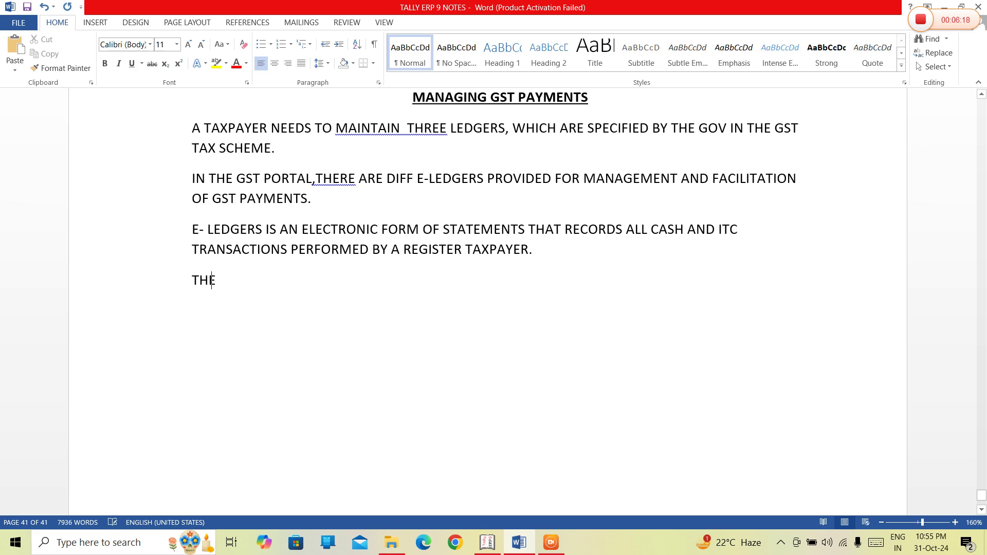
text( TAX LIABILITY)
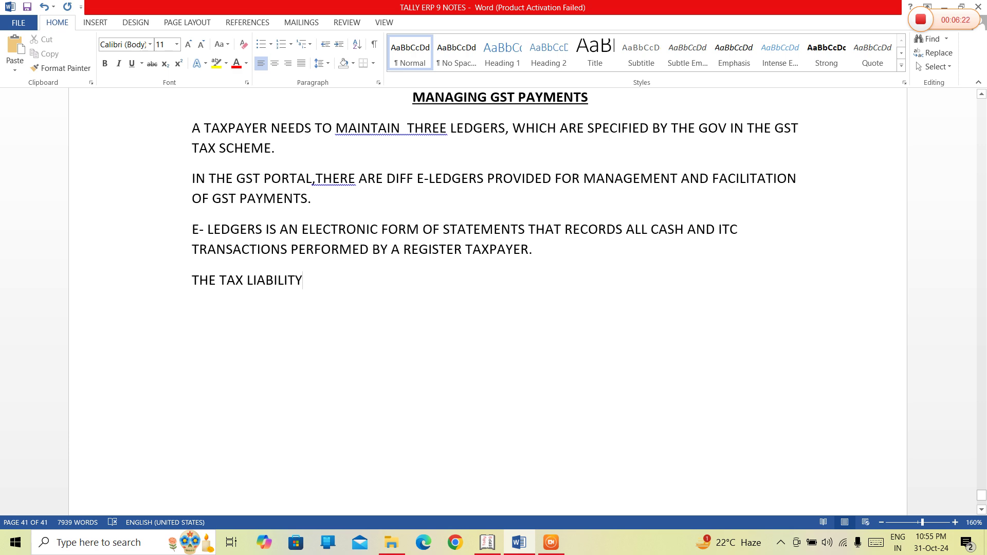
text( OF A )
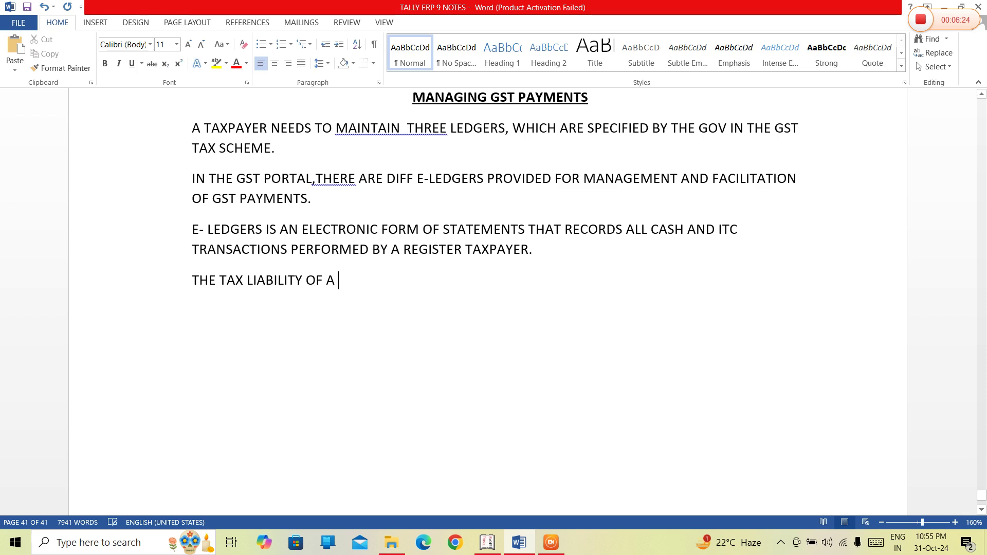
text(TAXPAYER IS ALSO)
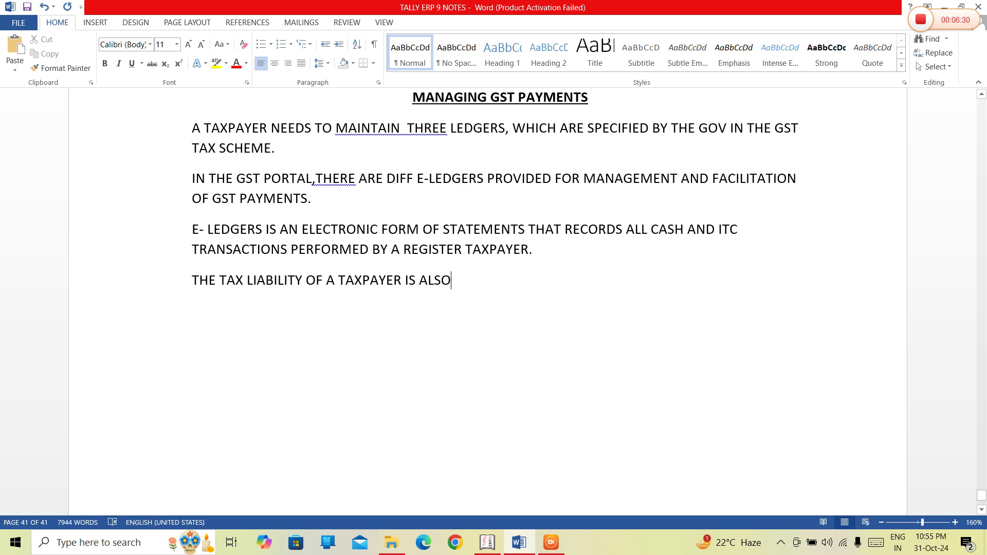
text( MAN)
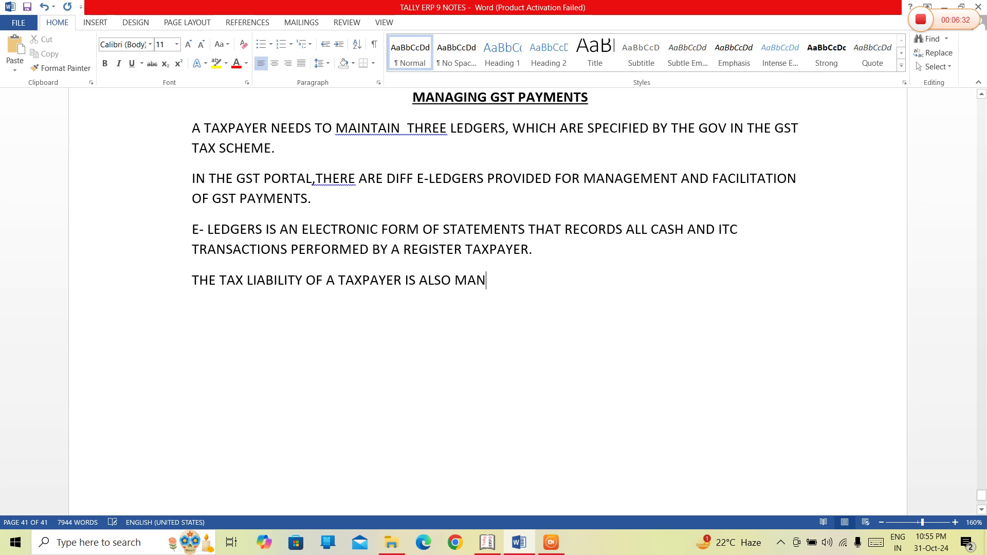
text(INTAINED )
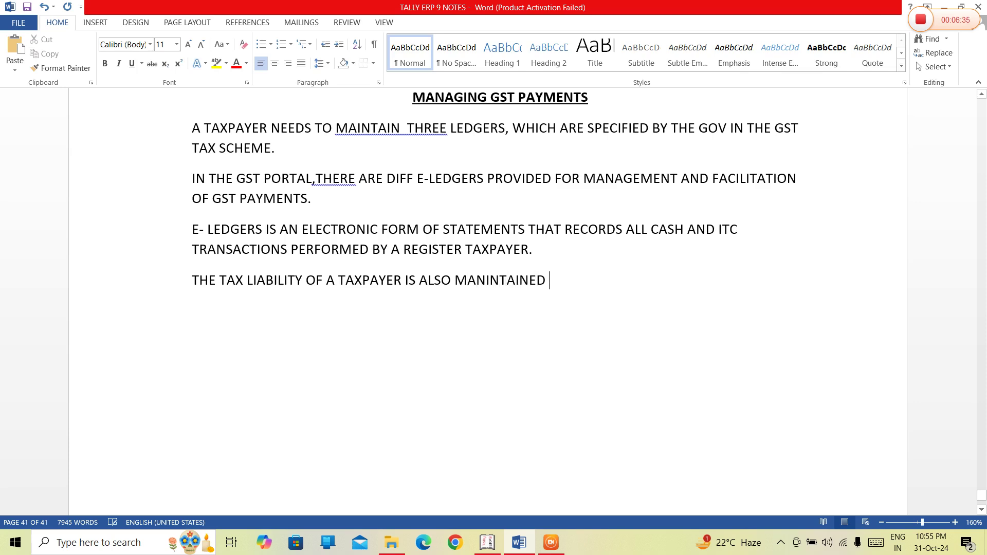
text(IN E-LEDGER.)
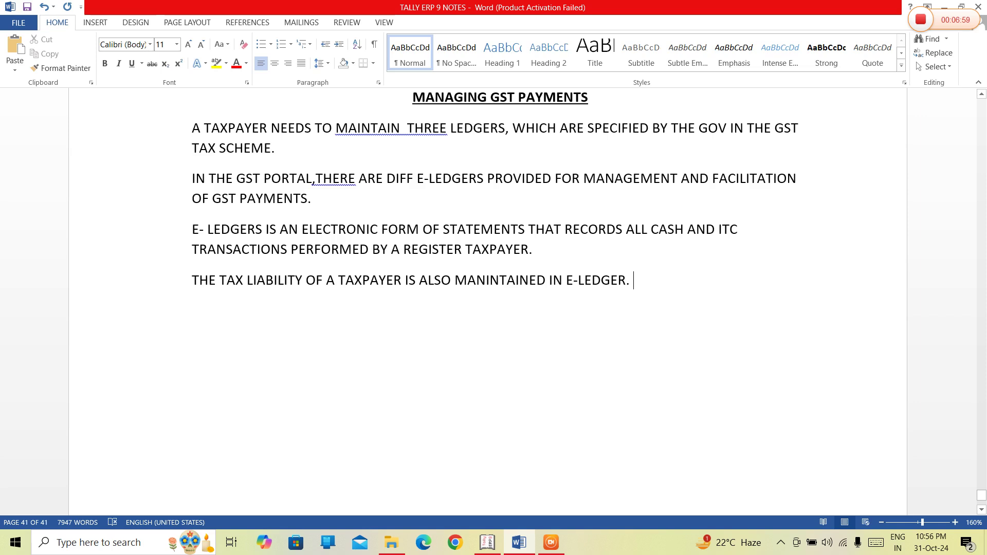
Step: Begin a fifth paragraph with "WHEN A TAXPAYER REGISTERS ON GST COMMON PORTAL, ALL 3 LEDGERS ARE OPENED AUTOMATICALLY"
key(Return)
text(WHEN A TAXPAYER )
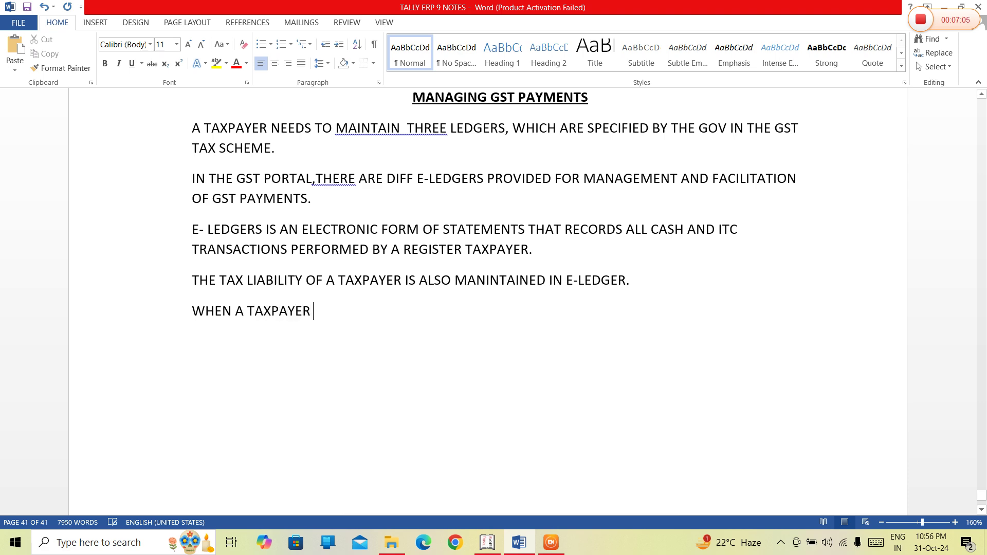
text(REGISTE)
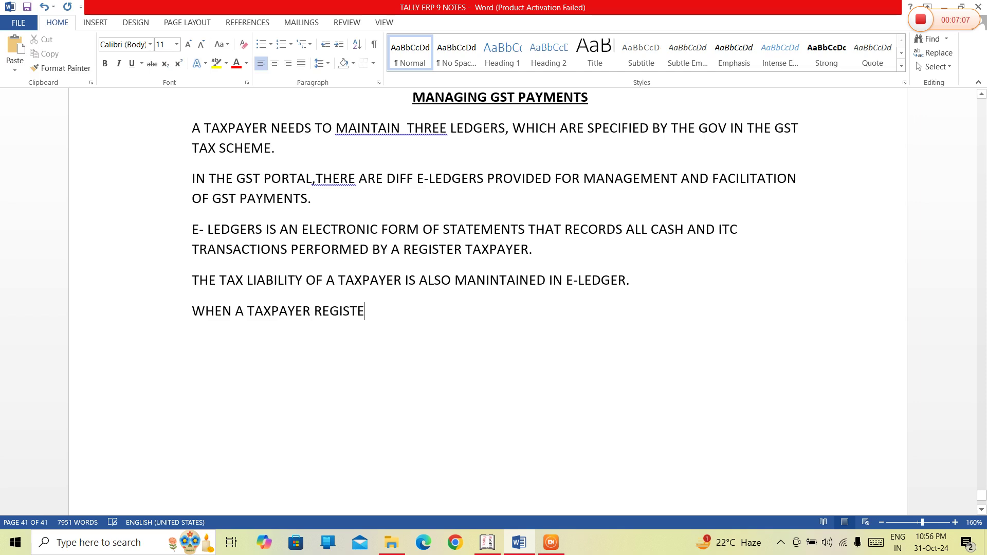
text(RS ON GST COMMON PORT)
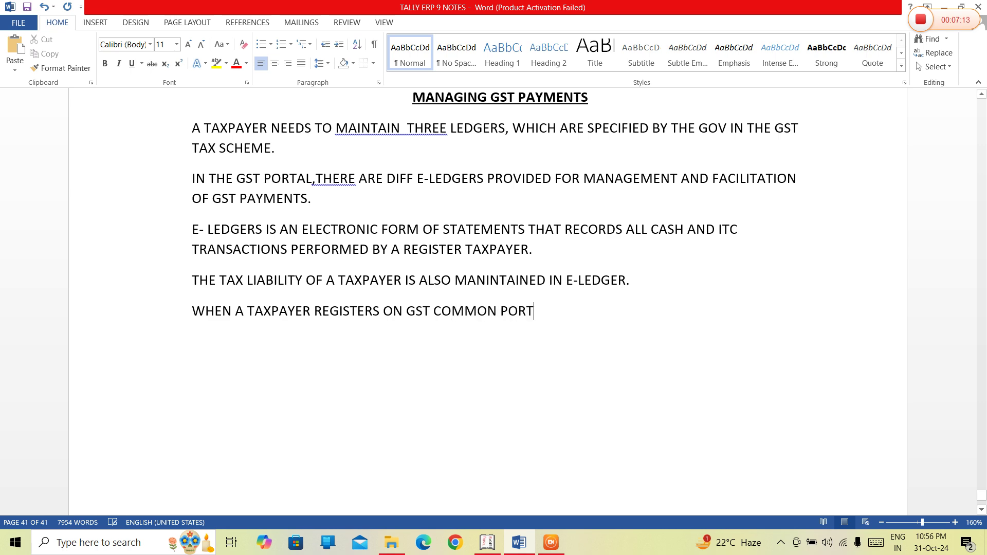
text(AL, AL)
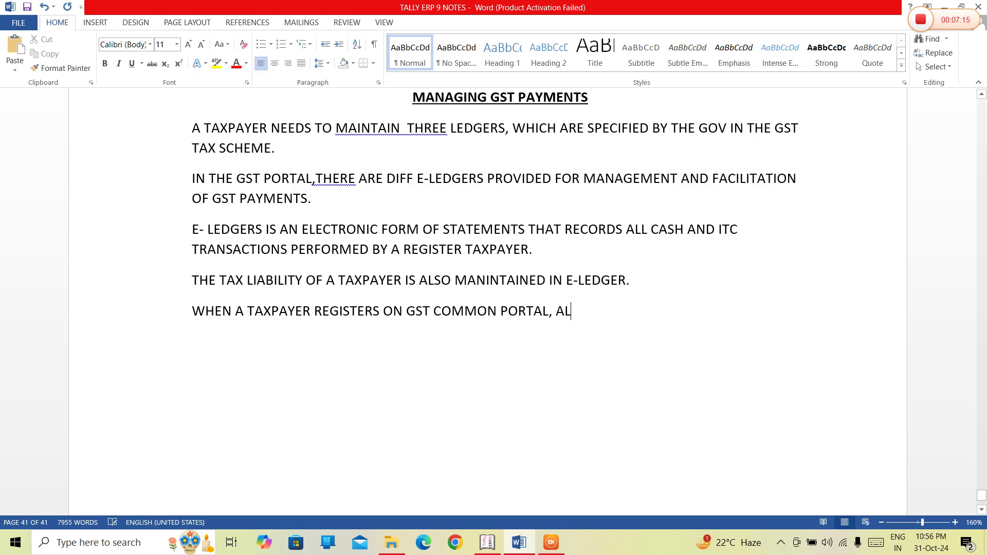
text(L 3 LEDGERS ARE OPENED)
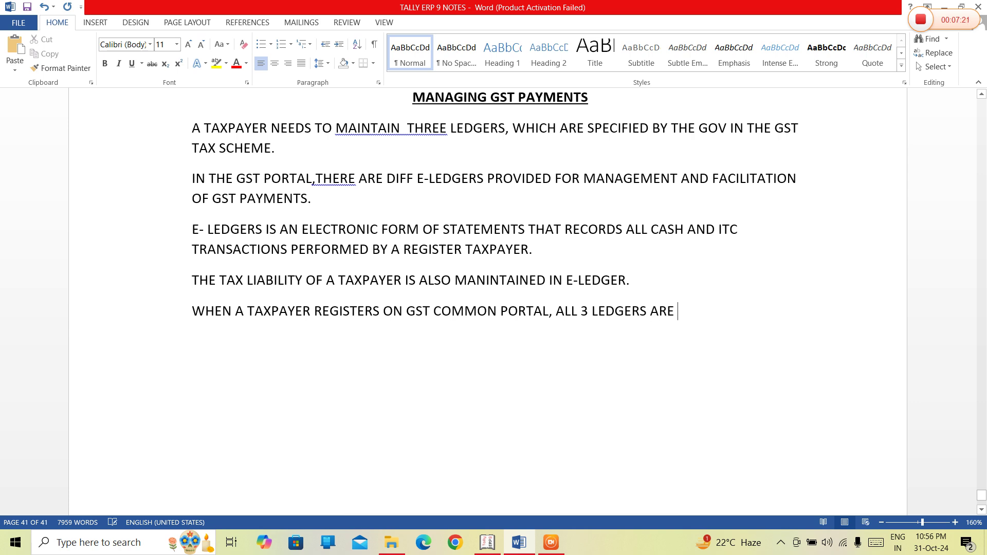
text( AU)
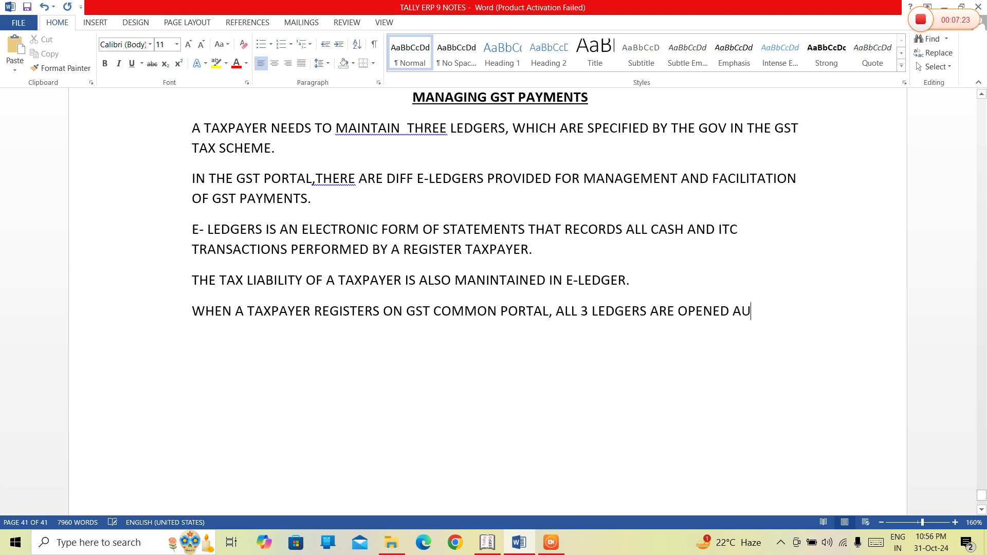
text(TOMATICALLY)
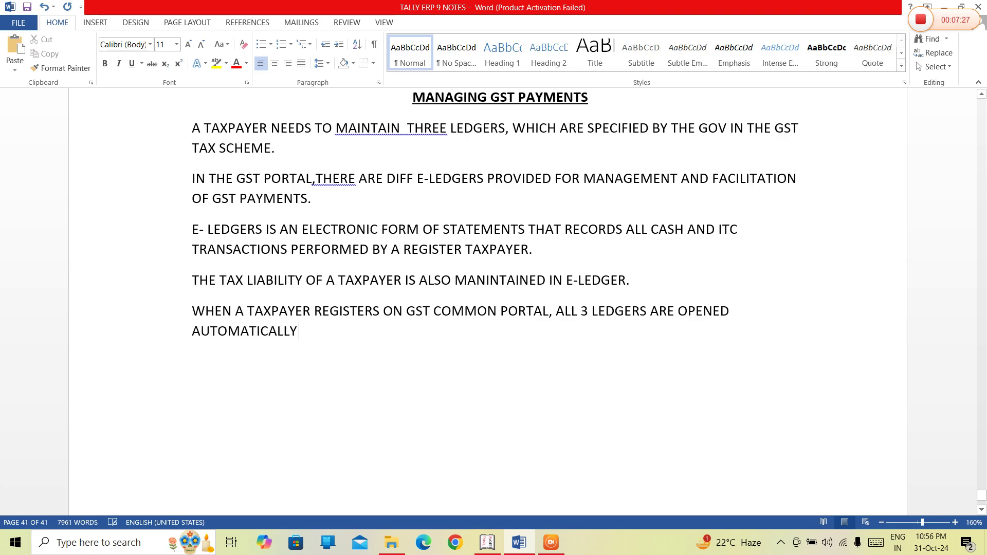
Step: Complete the fifth paragraph's sentence with "AND WIL ALWAYS BE DISPLAYED IN THE DASHBOARD OF THE PORTAL."
text( AND WIL)
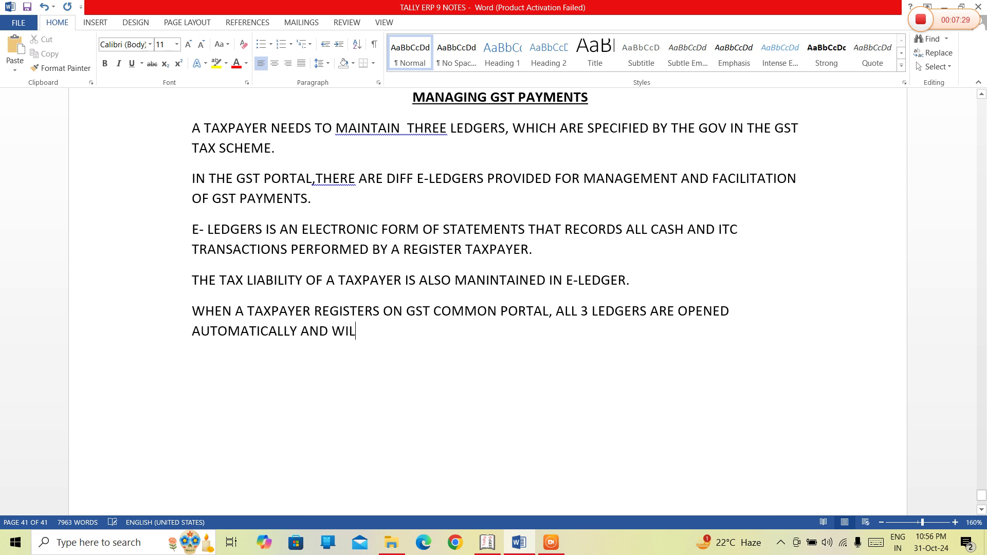
text( ALWAYS )
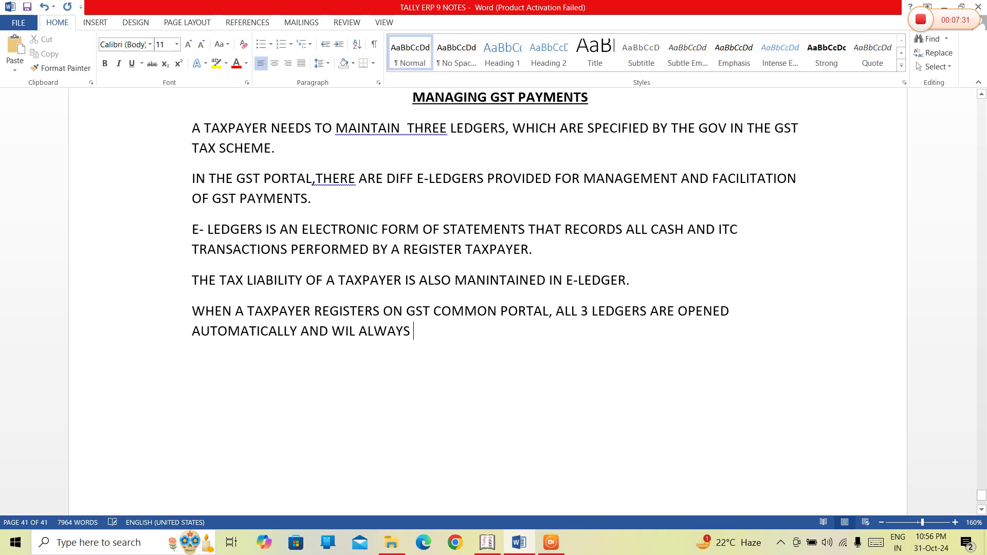
text(BE DISP)
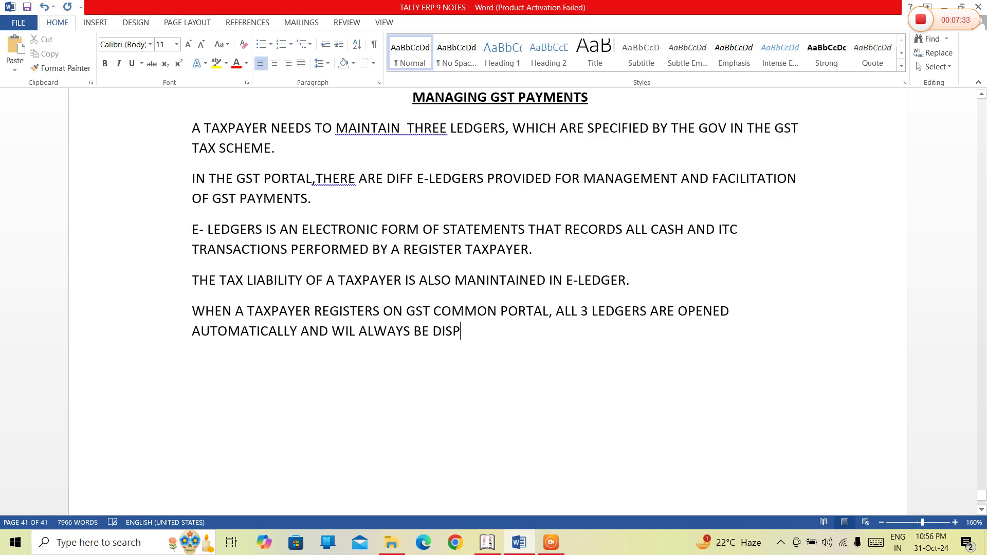
text(LAYED IN THE)
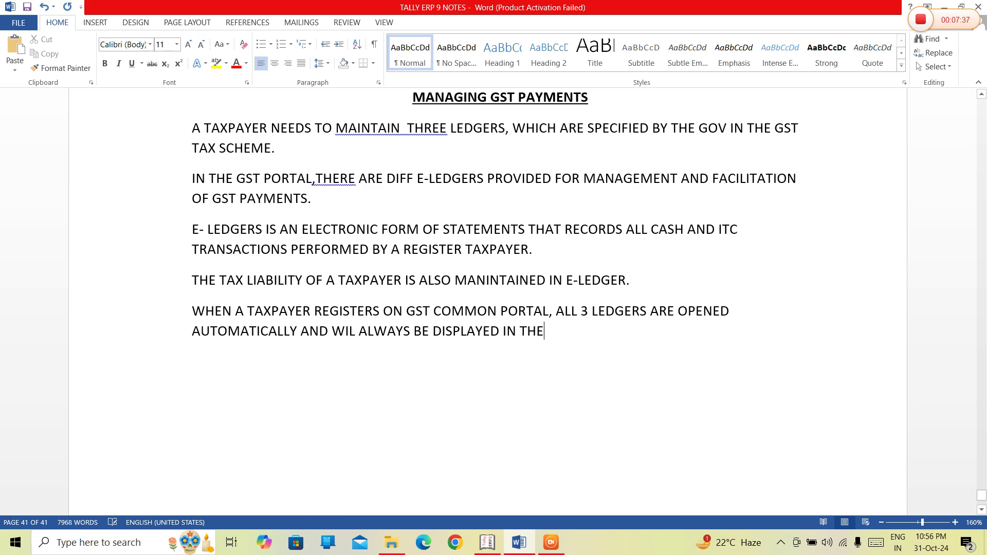
text( DASHBOARD)
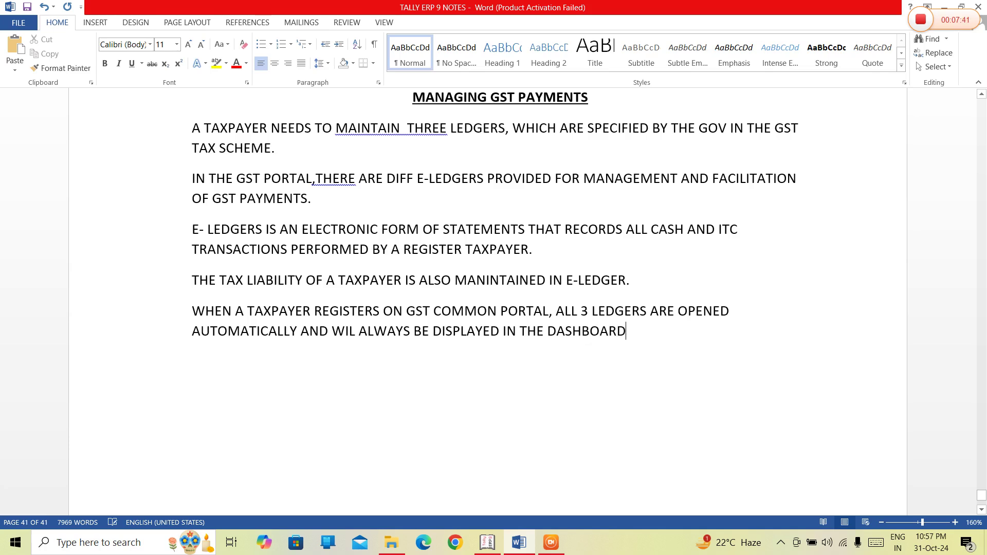
text( OF THE PORTAL.)
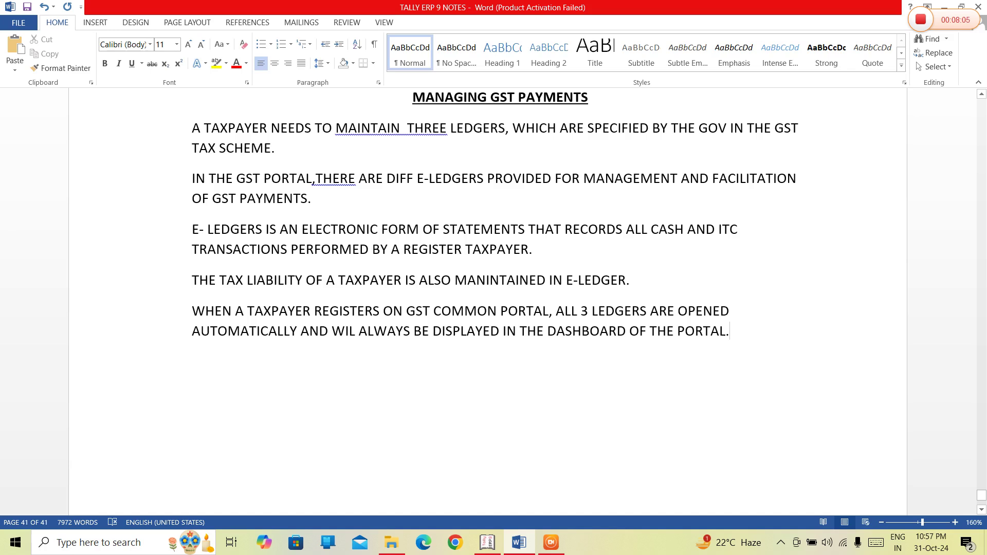
Step: Start a sixth paragraph with "GST PAYMENTS CAN BE MAE EITHER THROUGH ITC CASH"
key(Return)
text(GST [P)
key(BackSpace)
key(BackSpace)
text(PAYMENTS)
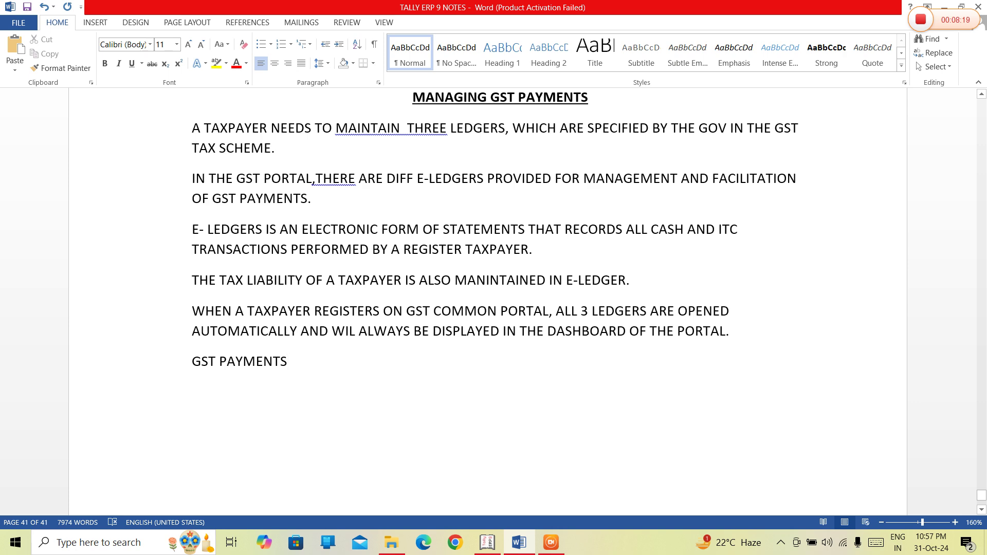
text( CAN BE)
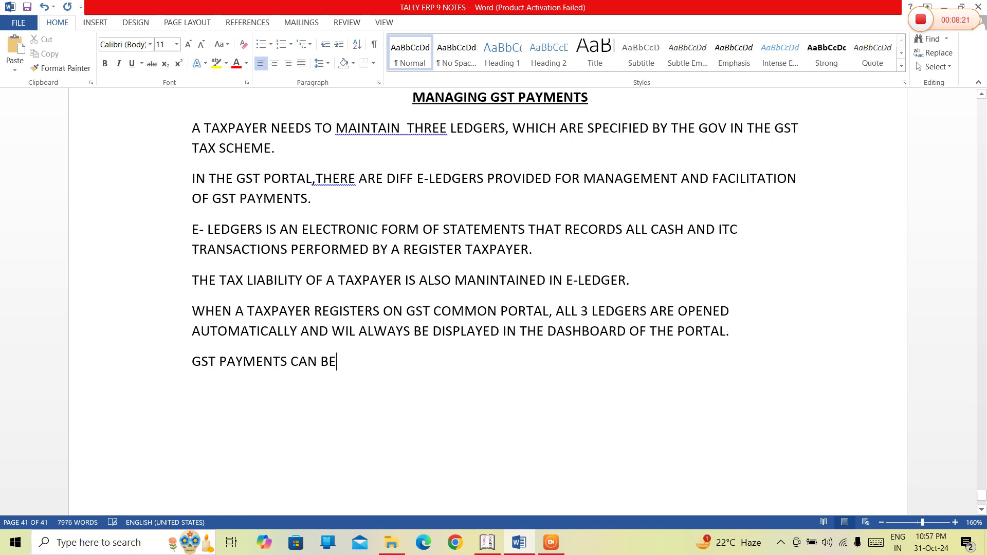
text( MAE)
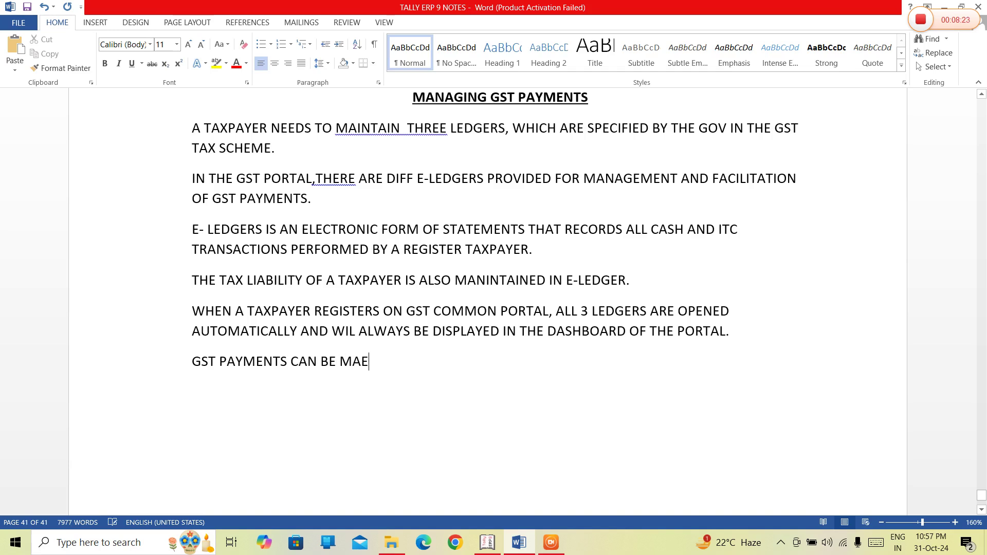
text( EITHER THROU)
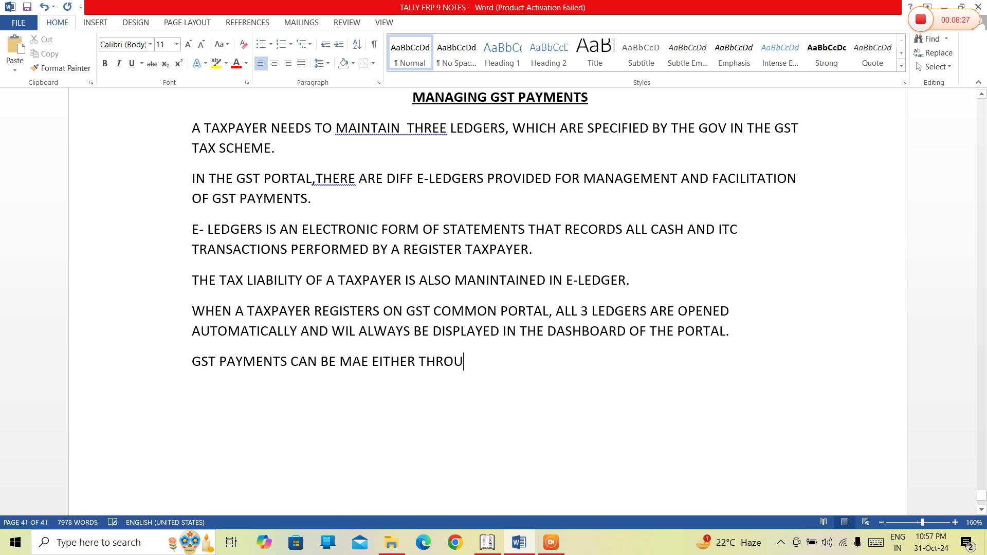
text(GH ITC CASH)
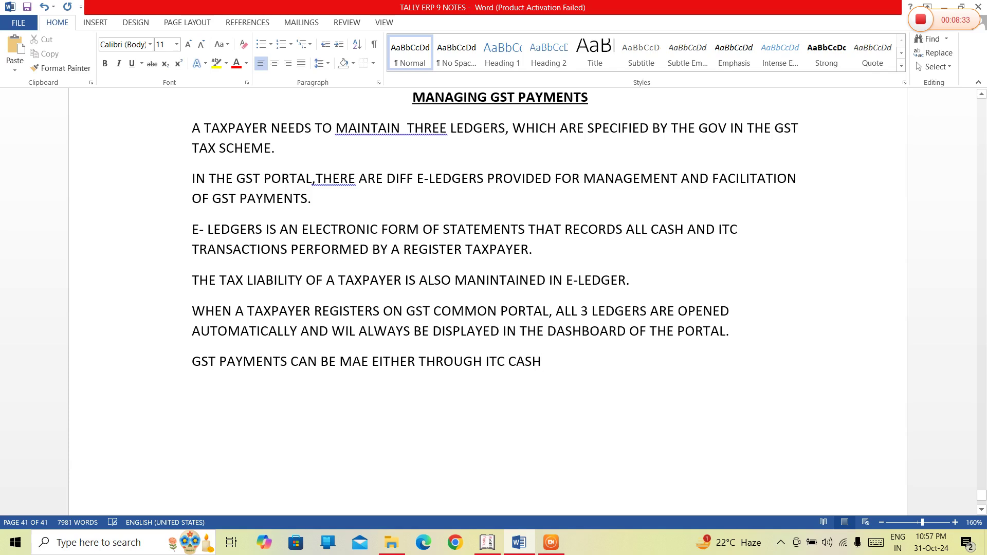
Step: Insert "OR" between "ITC" and "CASH" in the sixth paragraph
key(Left)
key(Left)
text(OR)
key(Right)
key(Right)
Step: Complete the sixth paragraph with "AVAILABLE IN THE E-LEDGERS." and correct the misspelled verb after "CAN BE" to "MADE"
text(AVA)
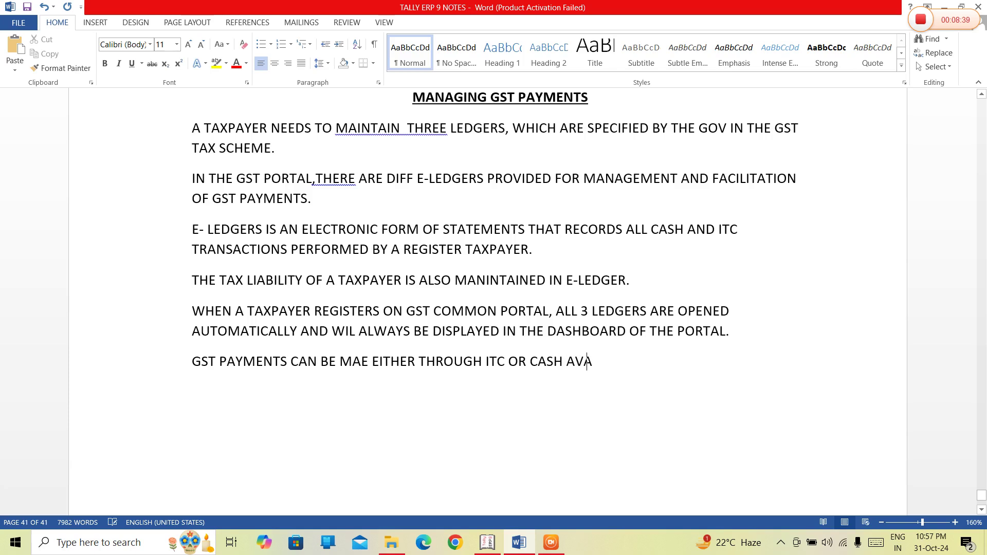
text(ILABLE IN THE E-L)
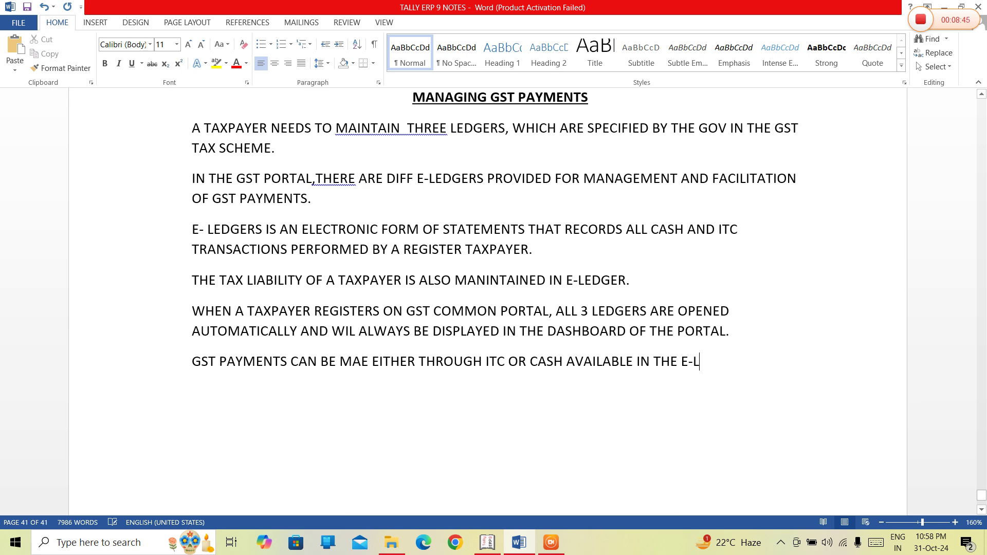
text(EDGERS)
text(.)
text(D)
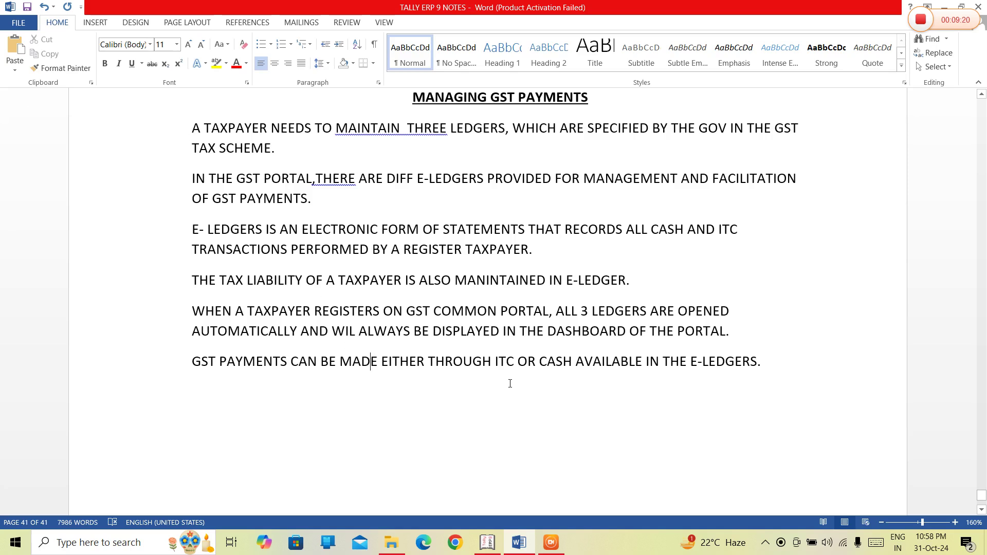
Step: Examine the words "ITC" and "CASH" in the last sentence, and review the "PAYMENT OF TAX" and "MANAGING GST PAYMENTS" sections
double_click(503, 362)
double_click(554, 360)
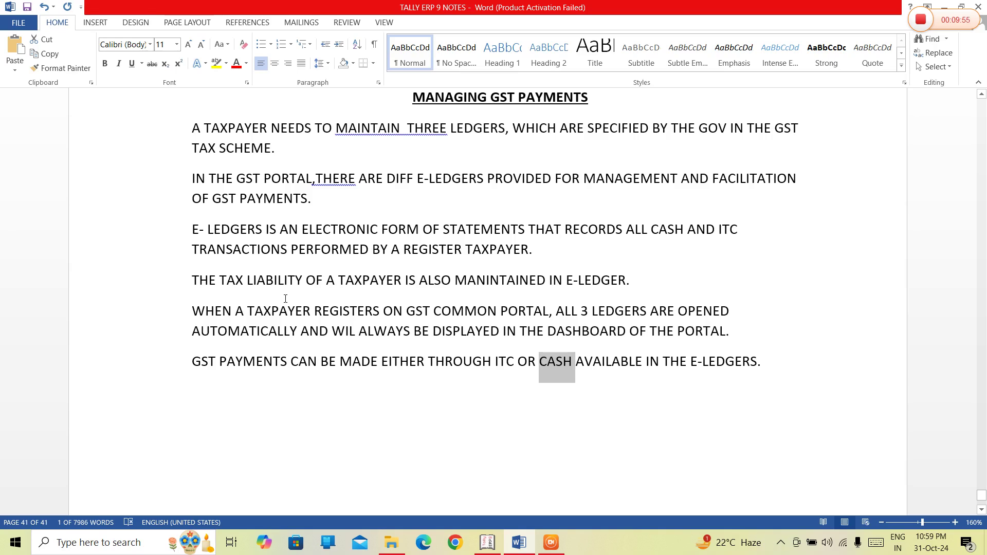
key(Up)
key(Up)
key(Up)
key(Up)
key(Up)
key(Up)
key(Up)
key(Up)
key(Up)
key(Up)
key(Up)
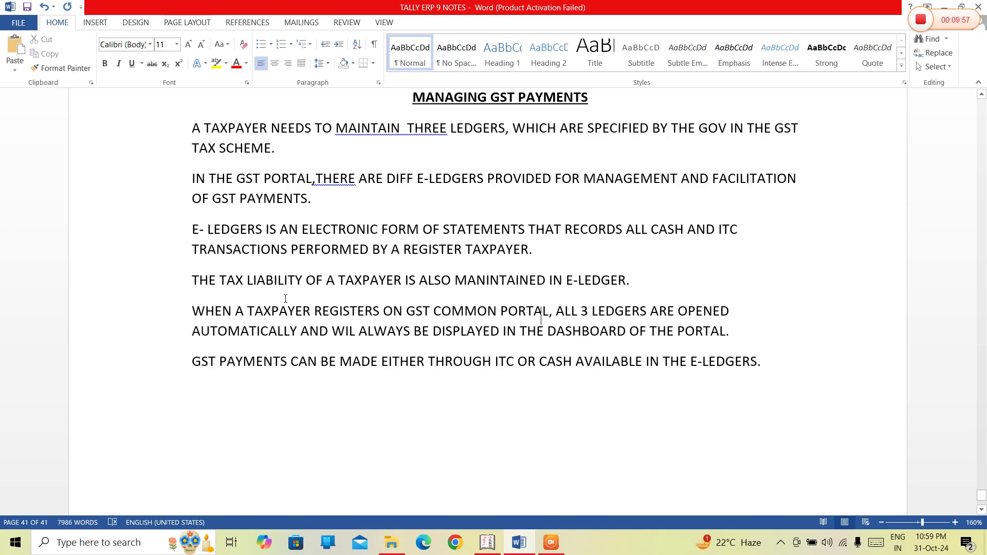
key(Up)
key(Up)
key(Up)
key(Up)
key(Up)
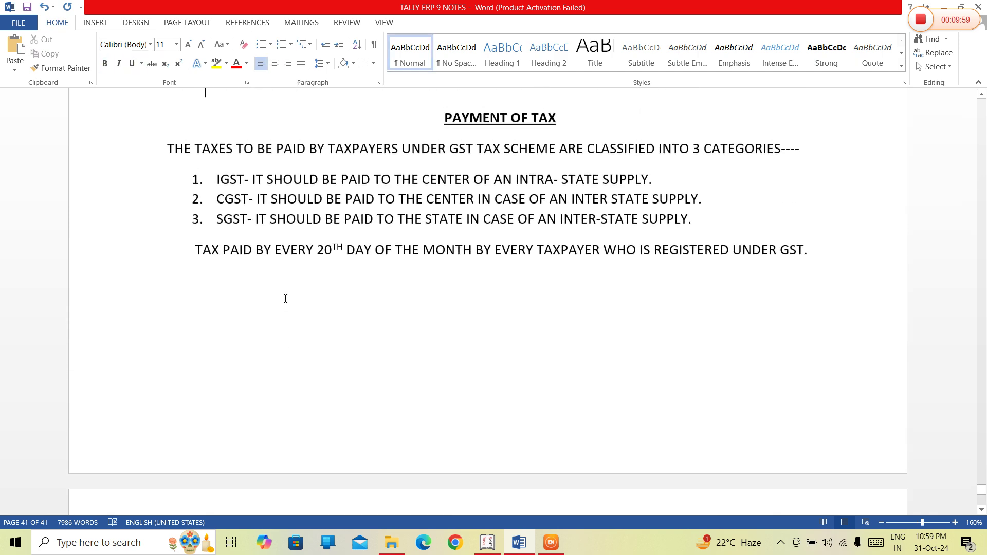
key(Down)
key(Down)
key(Down)
key(Down)
key(Down)
key(Down)
key(Down)
key(Down)
key(Down)
key(Down)
key(Down)
key(Down)
key(Down)
key(Down)
key(Down)
key(Down)
key(Down)
key(Down)
key(Down)
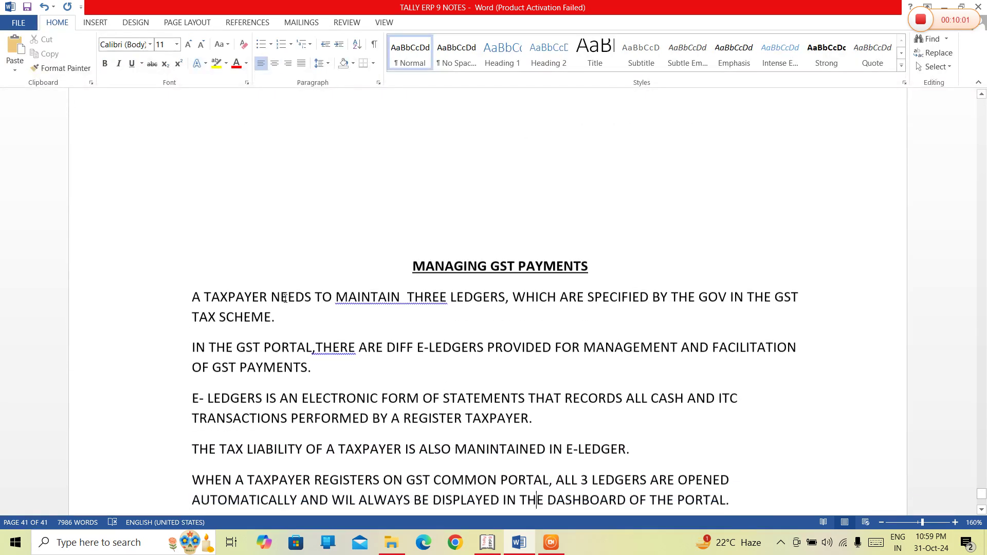